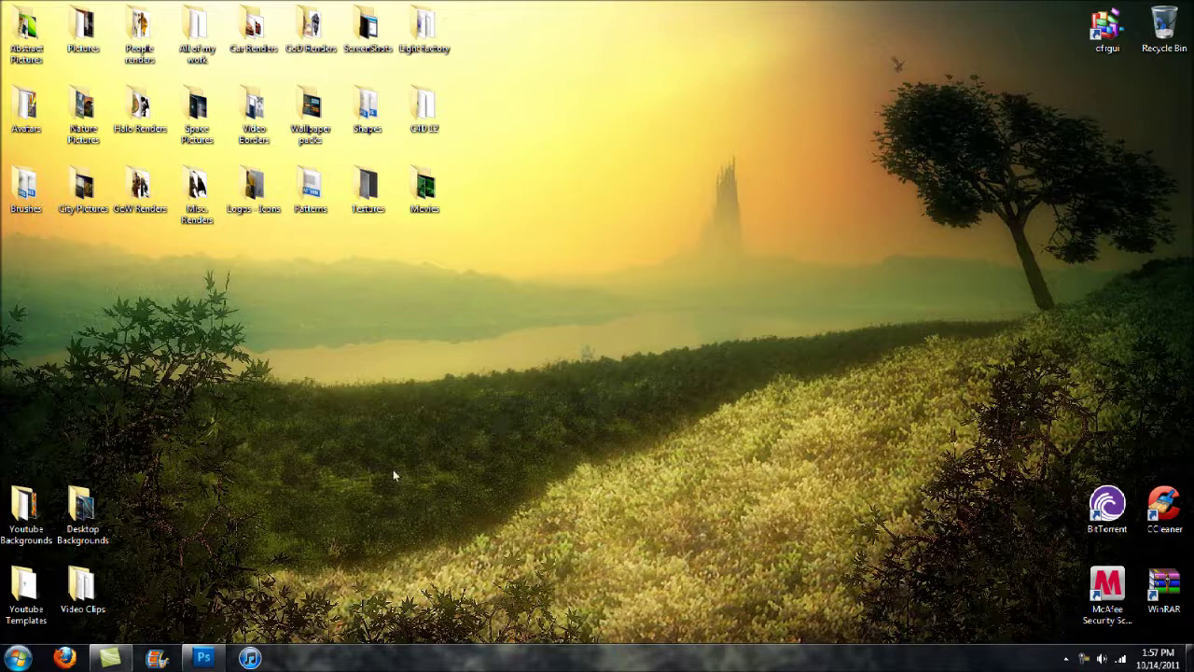
Bring up Photoshop's Untitled-1 orb document, then start a new document with Ctrl+N
left_click(220, 656)
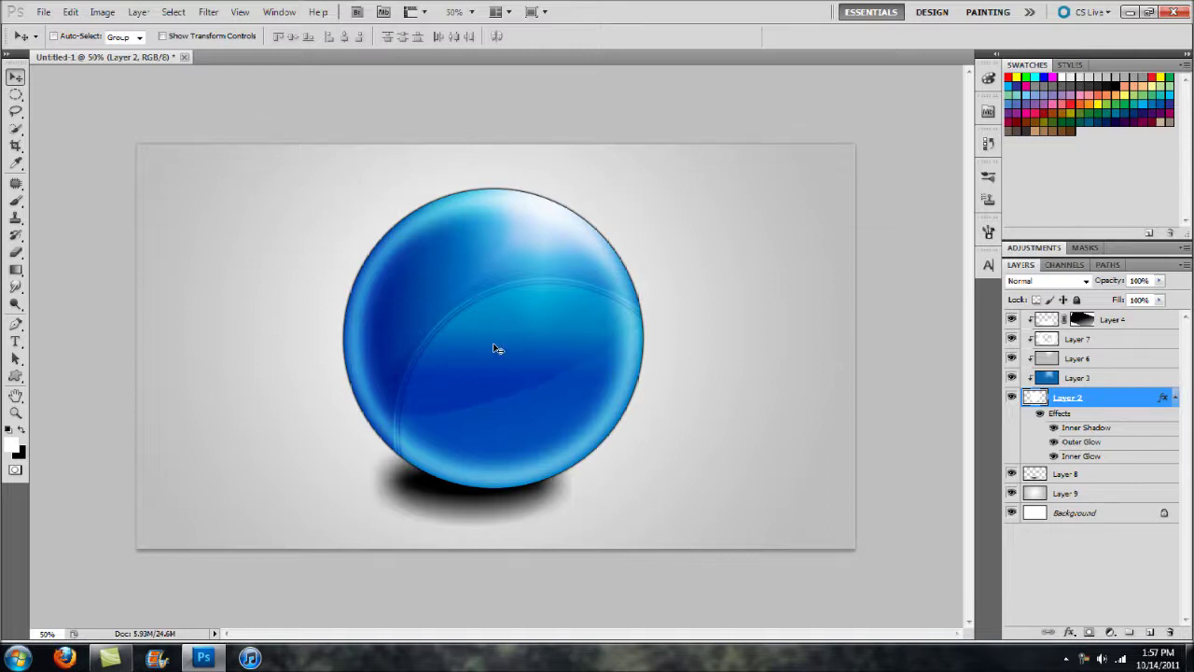
key("ctrl+n")
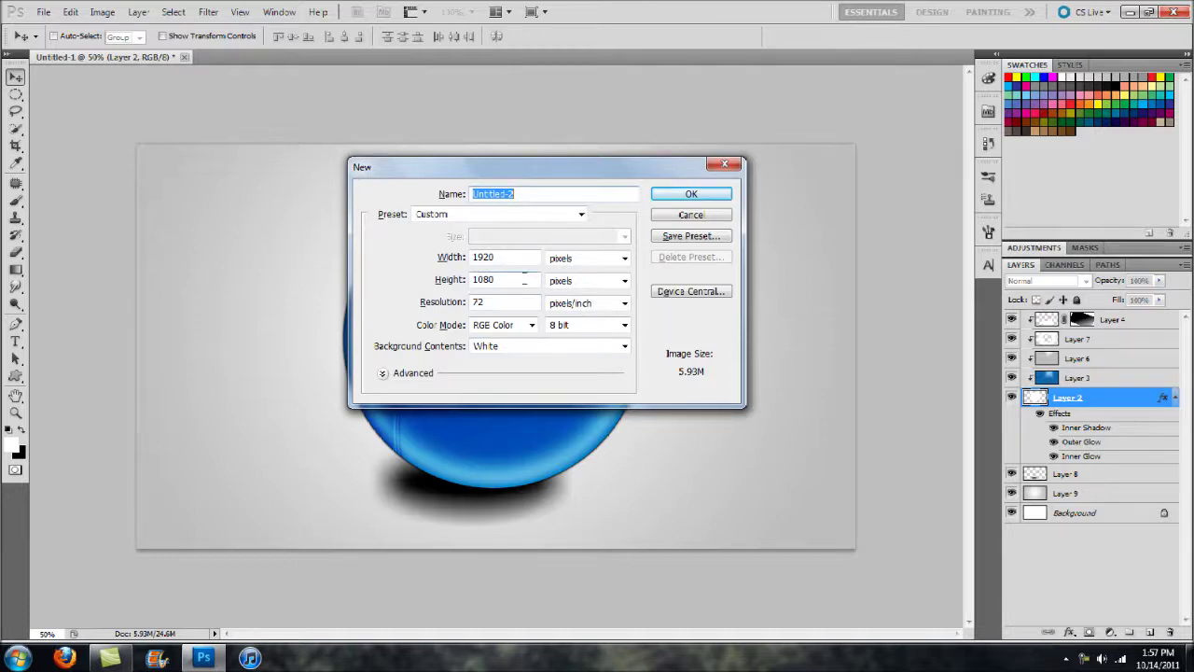
Create the 1920×1080 document, fill Layer 1 with a centred white-to-black radial gradient, then add Layer 2
key("Return")
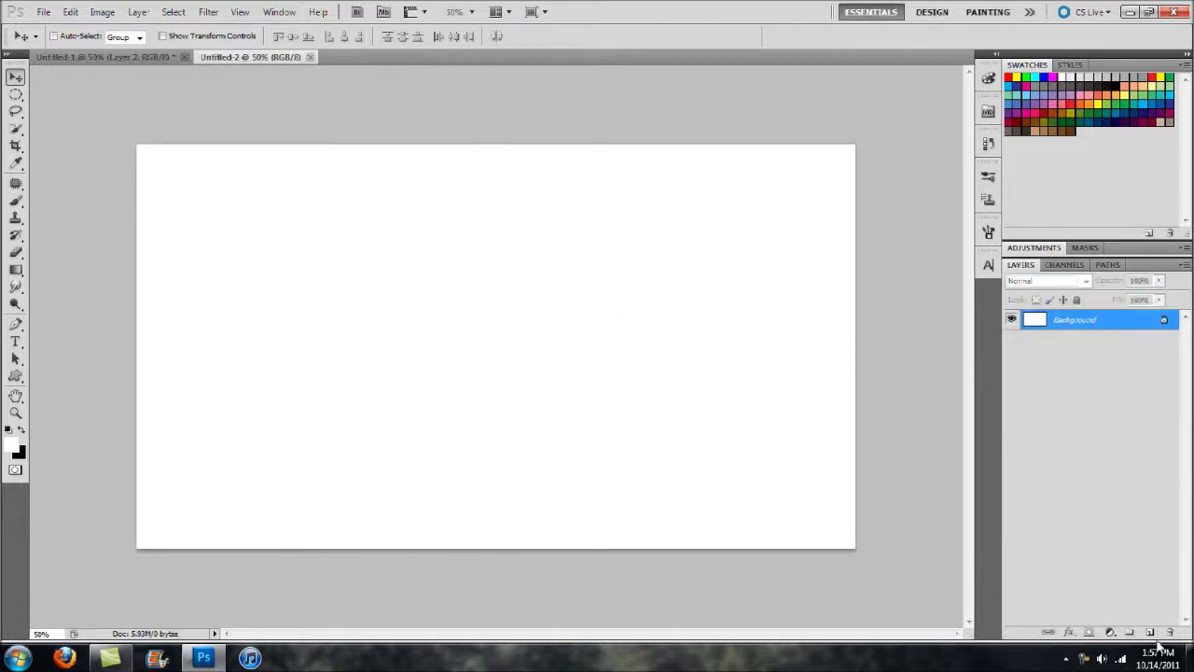
left_click(1149, 632)
key("g")
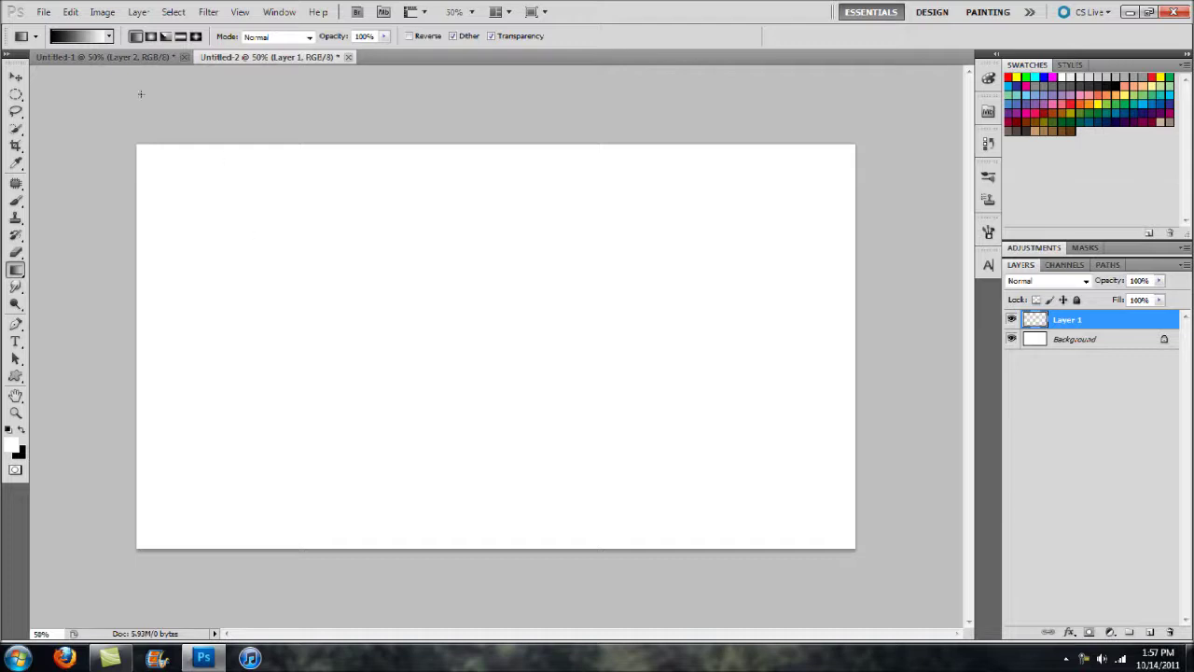
left_click(110, 36)
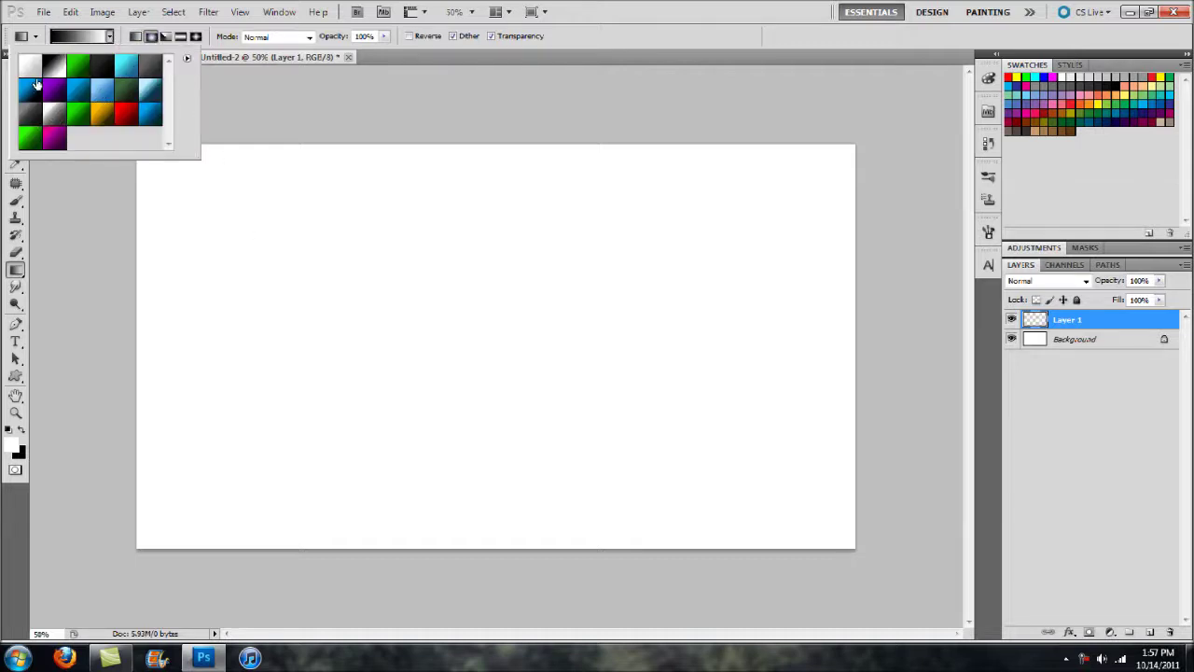
left_click(59, 120)
left_click(439, 173)
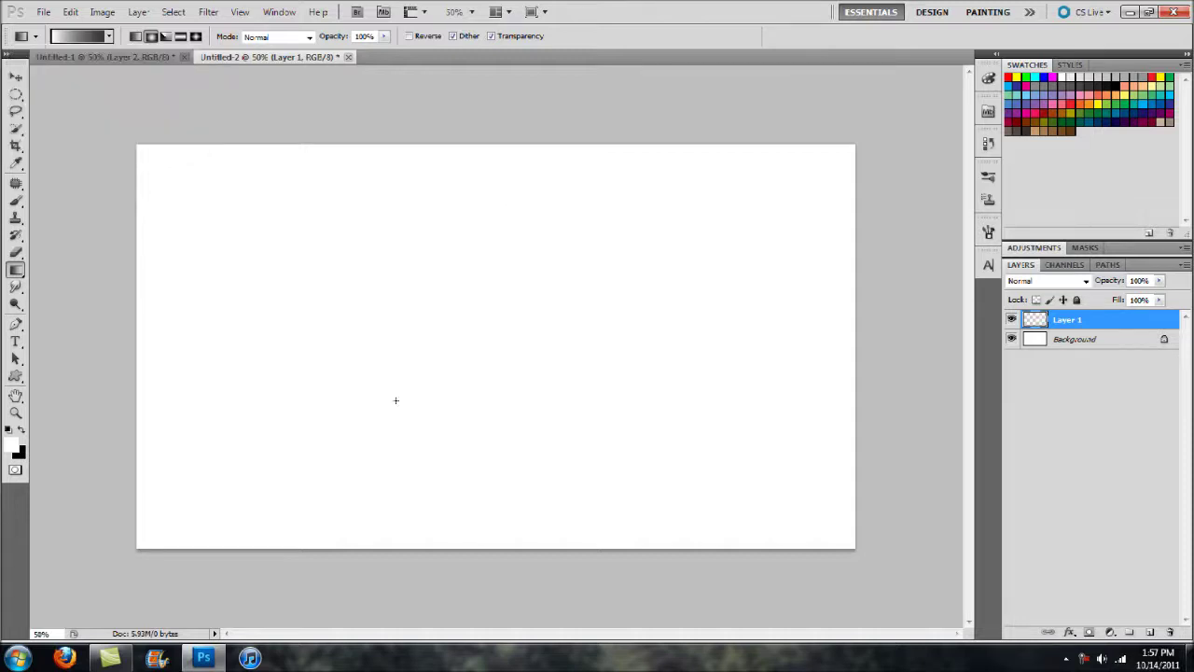
left_click_drag(452, 332, 71, 326)
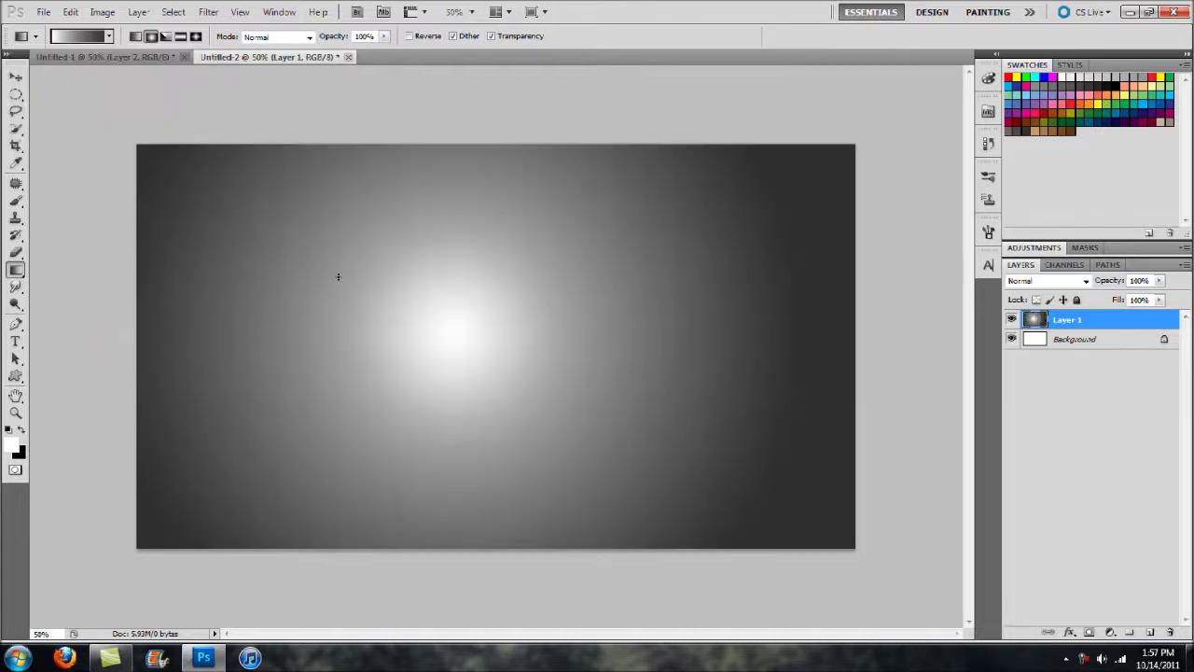
left_click(1149, 633)
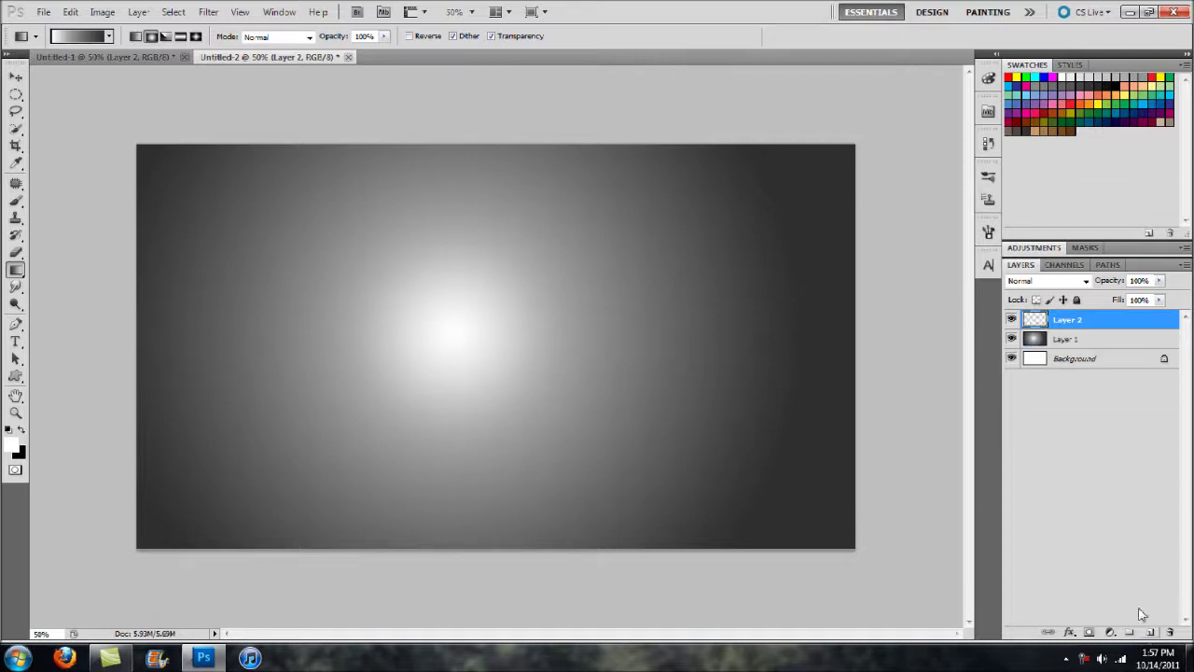
Select a circle around the bright centre with the Elliptical Marquee, fill it with White, and deselect
left_click(17, 96)
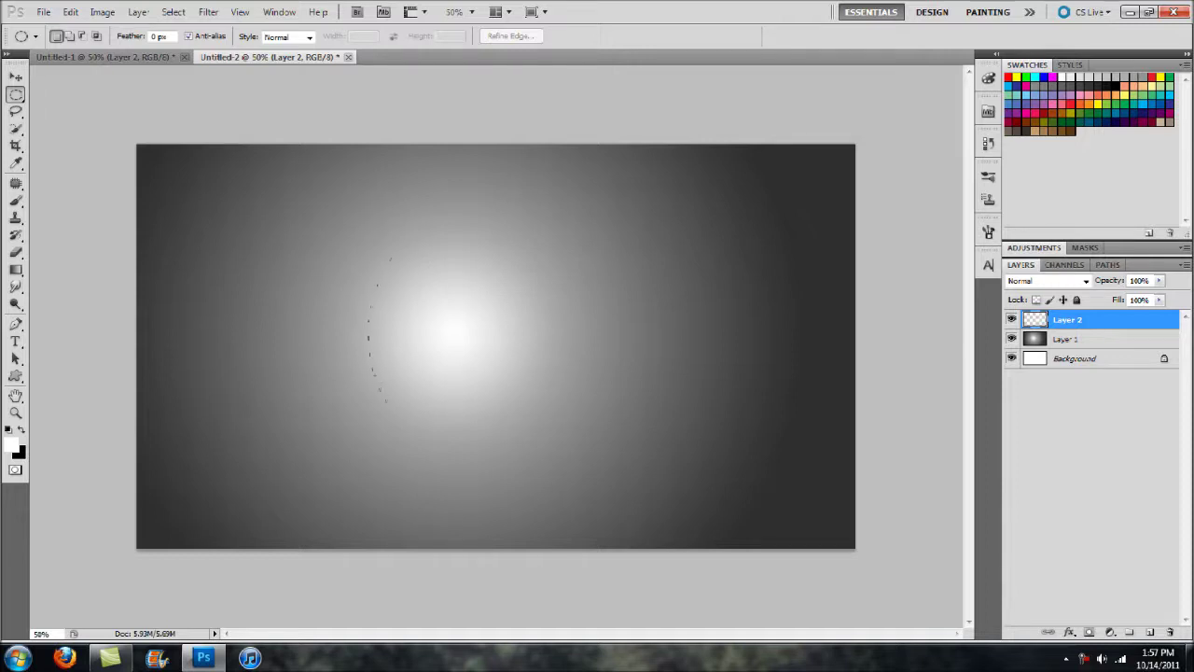
left_click_drag(658, 543, 622, 477)
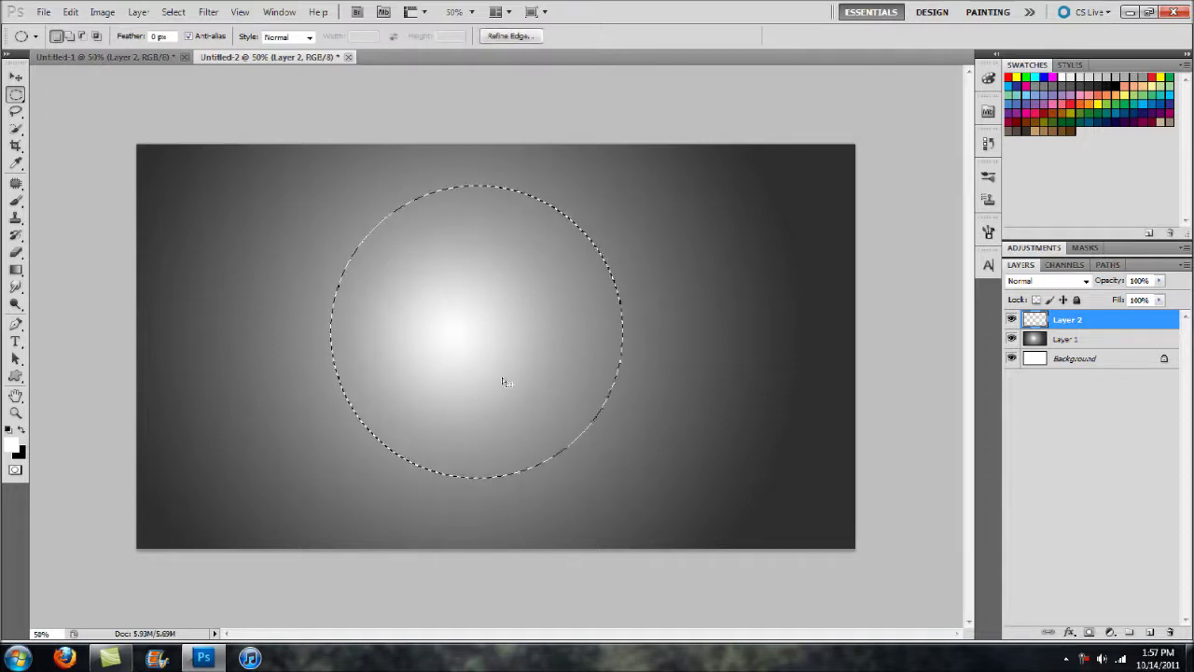
right_click(479, 318)
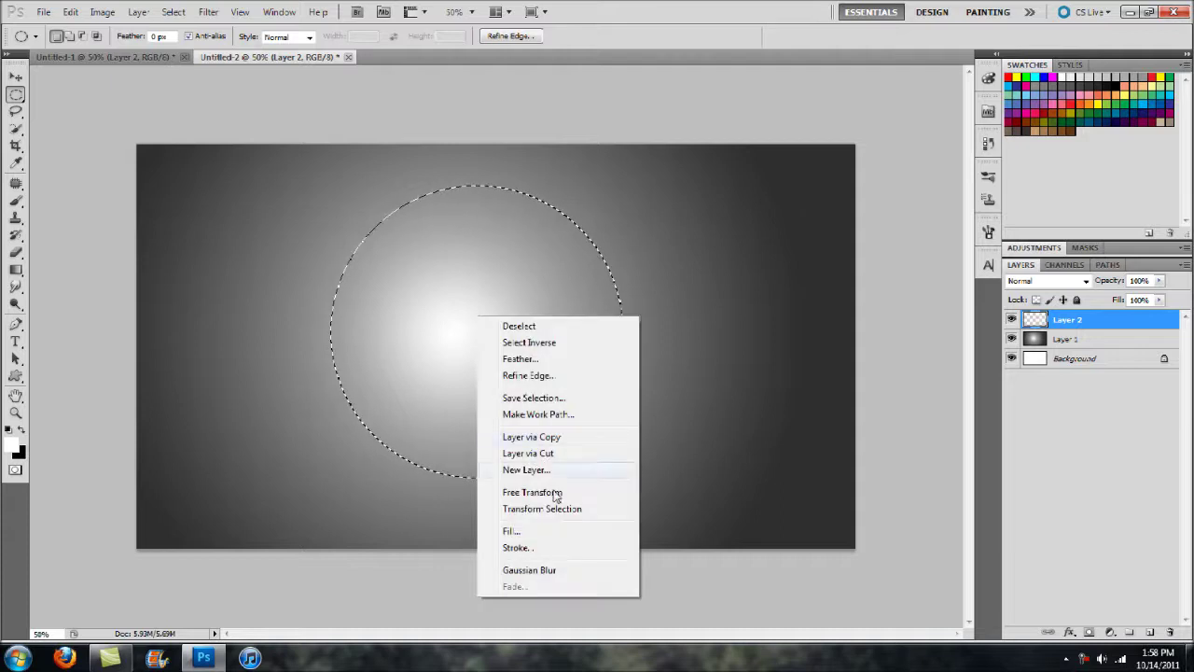
left_click(537, 537)
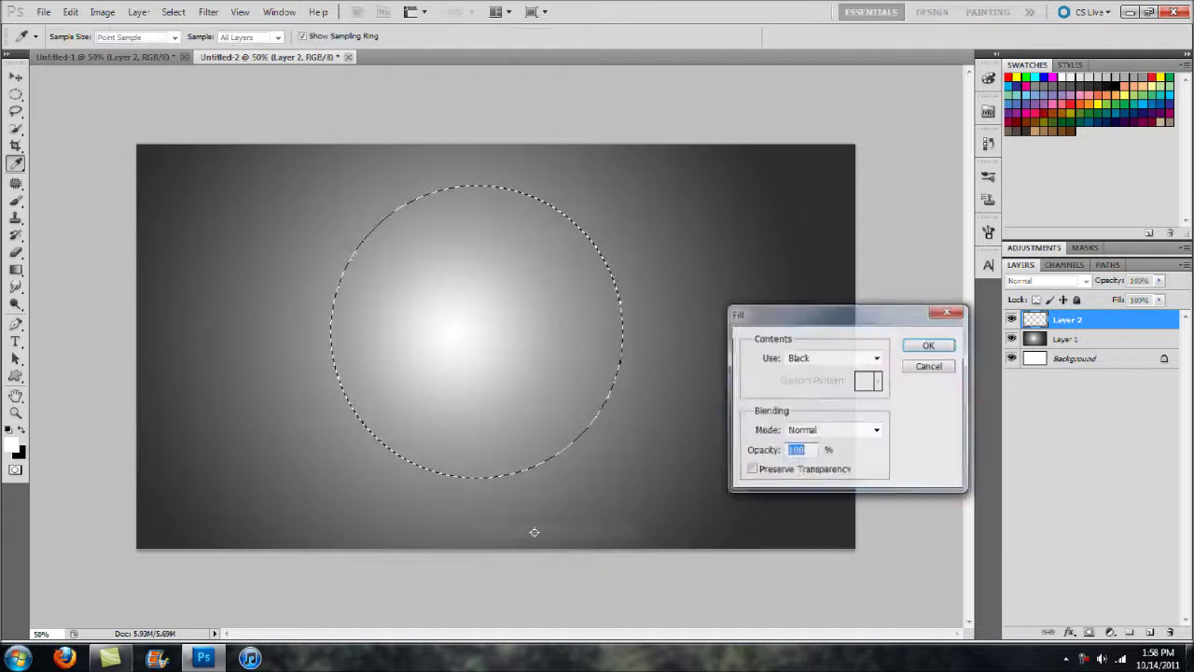
left_click(808, 360)
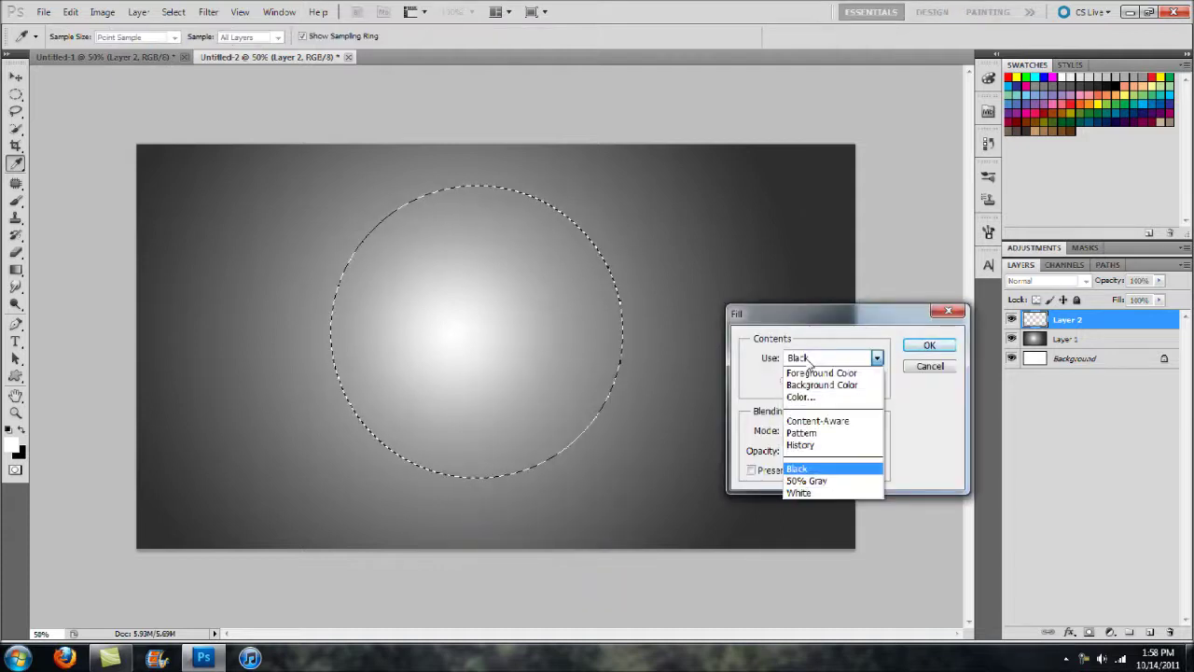
left_click(822, 494)
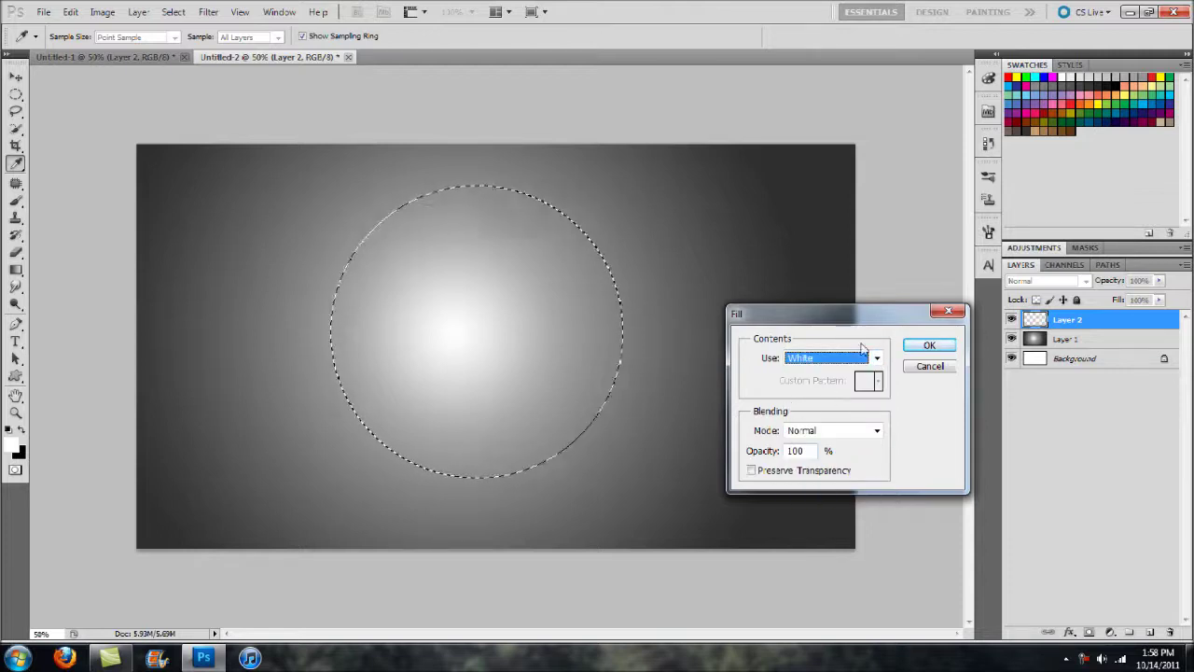
left_click(930, 345)
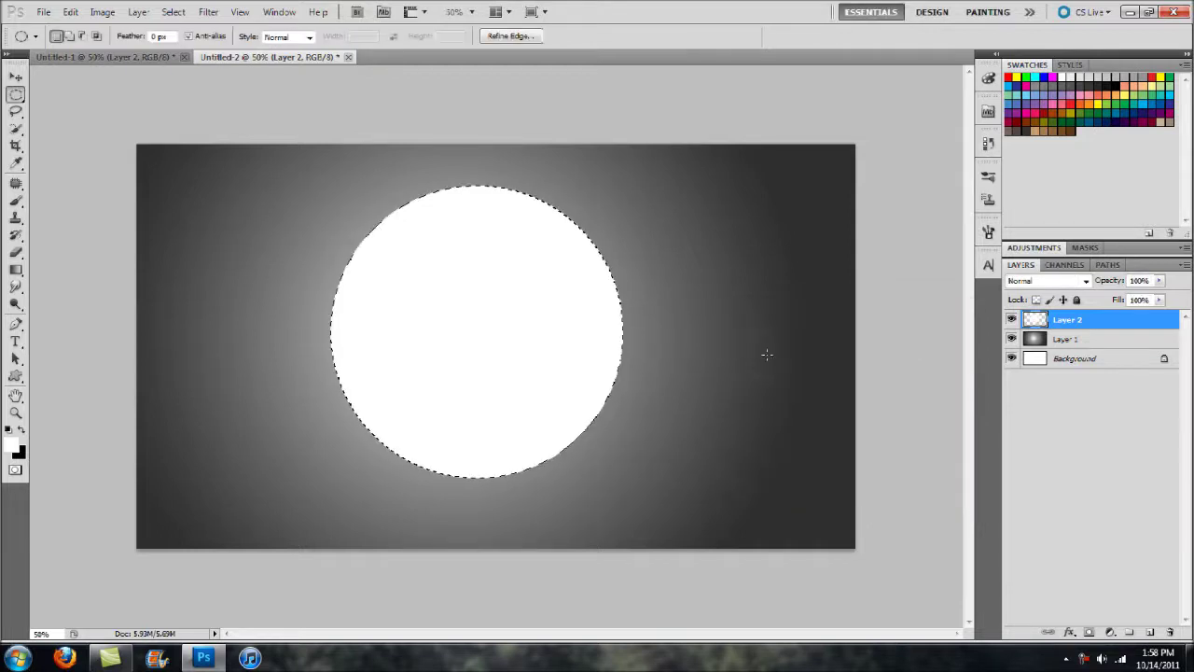
key("ctrl+d")
Nudge the white circle slightly down, compare against the finished orb document, and add Layer 3
key("v")
mouse_move(489, 318)
left_mouse_down()
mouse_move(501, 328)
mouse_move(490, 331)
left_mouse_up()
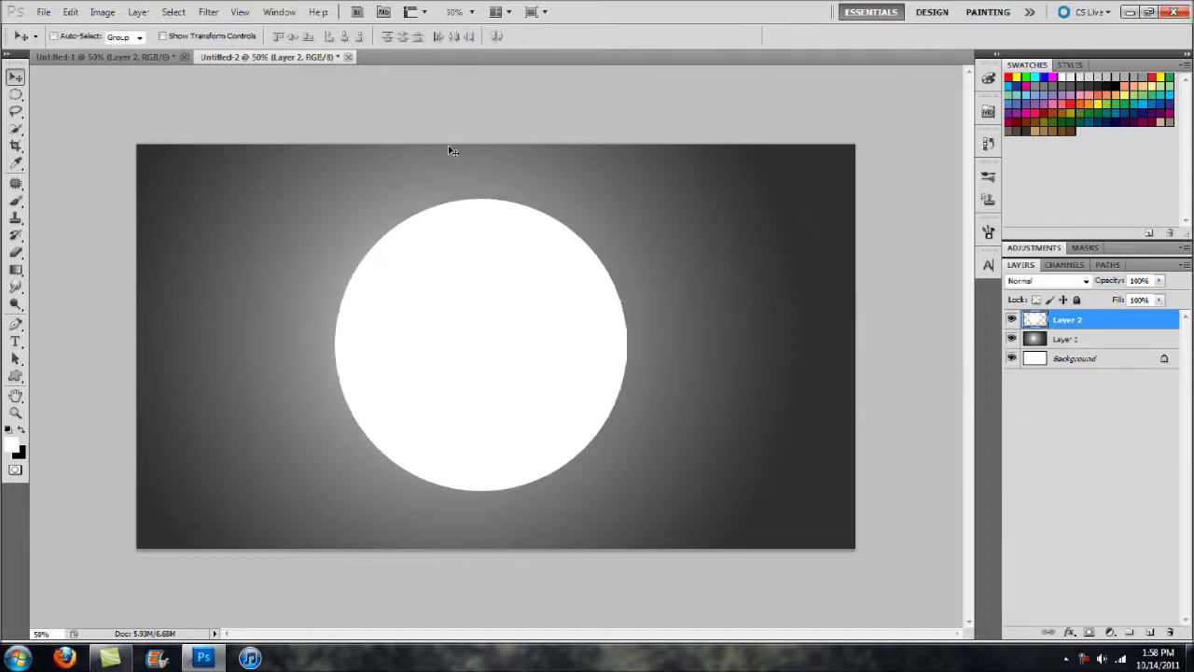
left_click(116, 56)
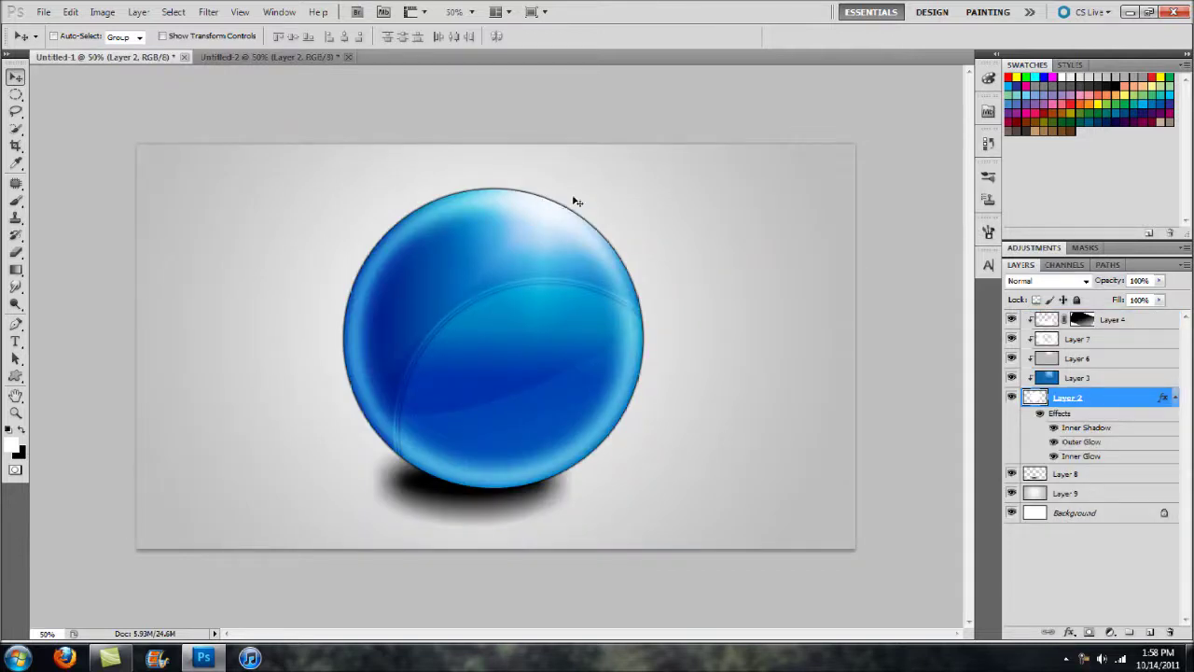
left_click(254, 56)
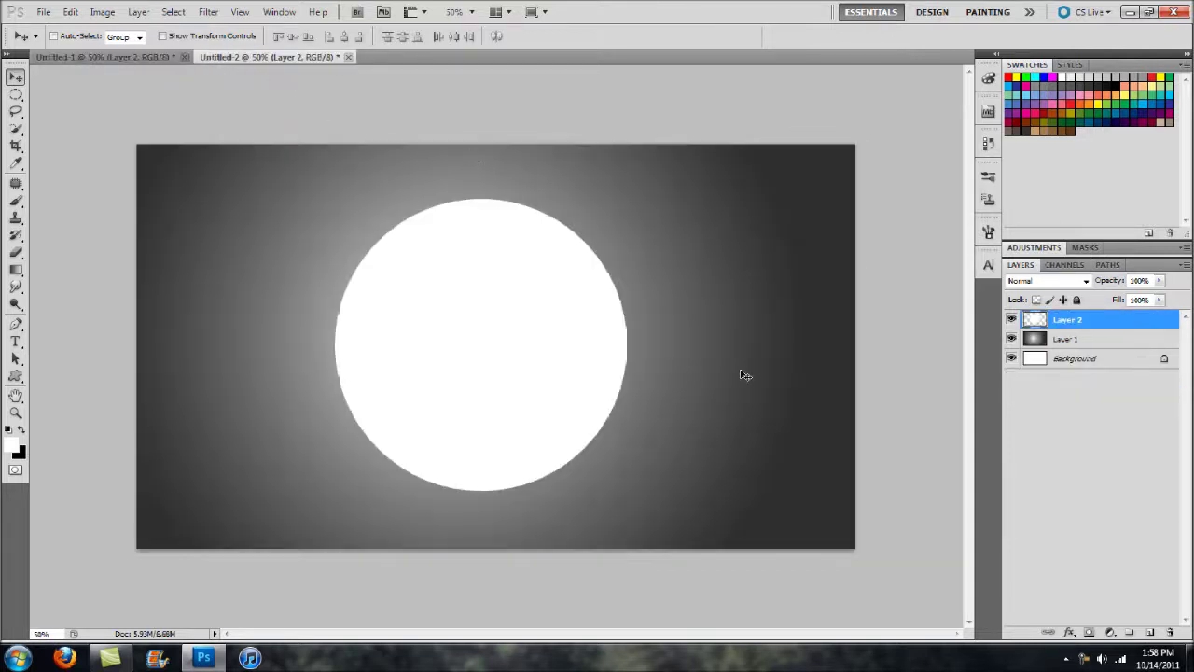
left_click(1151, 632)
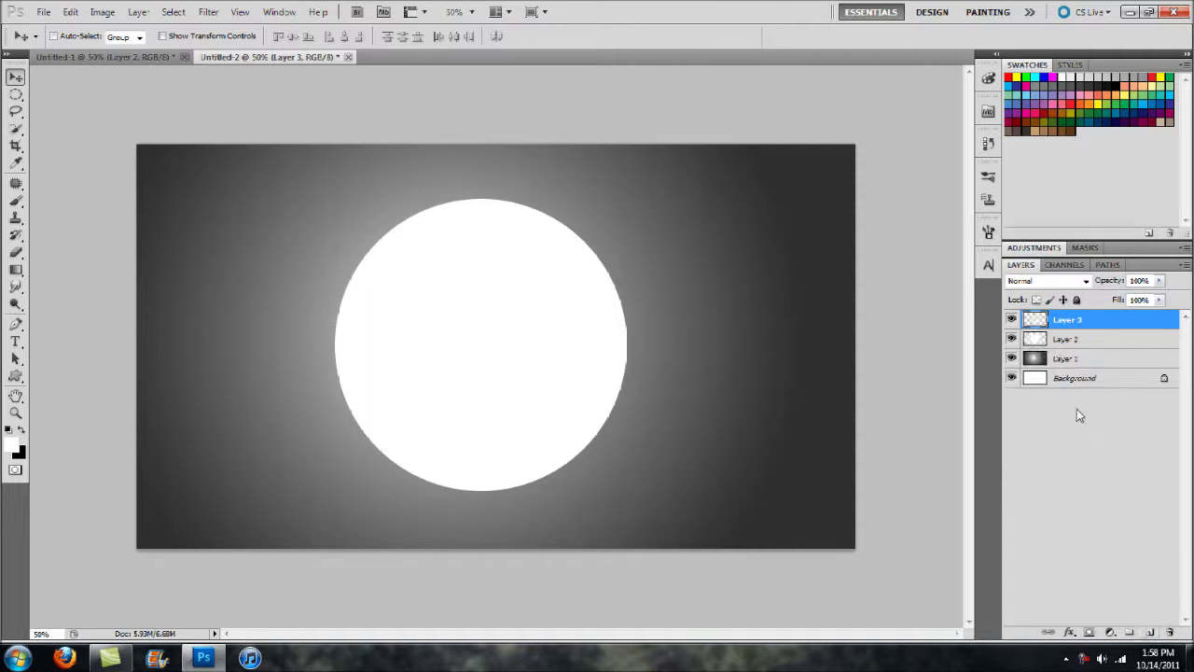
Clip Layer 3 to the circle layer and set up a light-blue Diamond gradient
left_click(1120, 329, "alt")
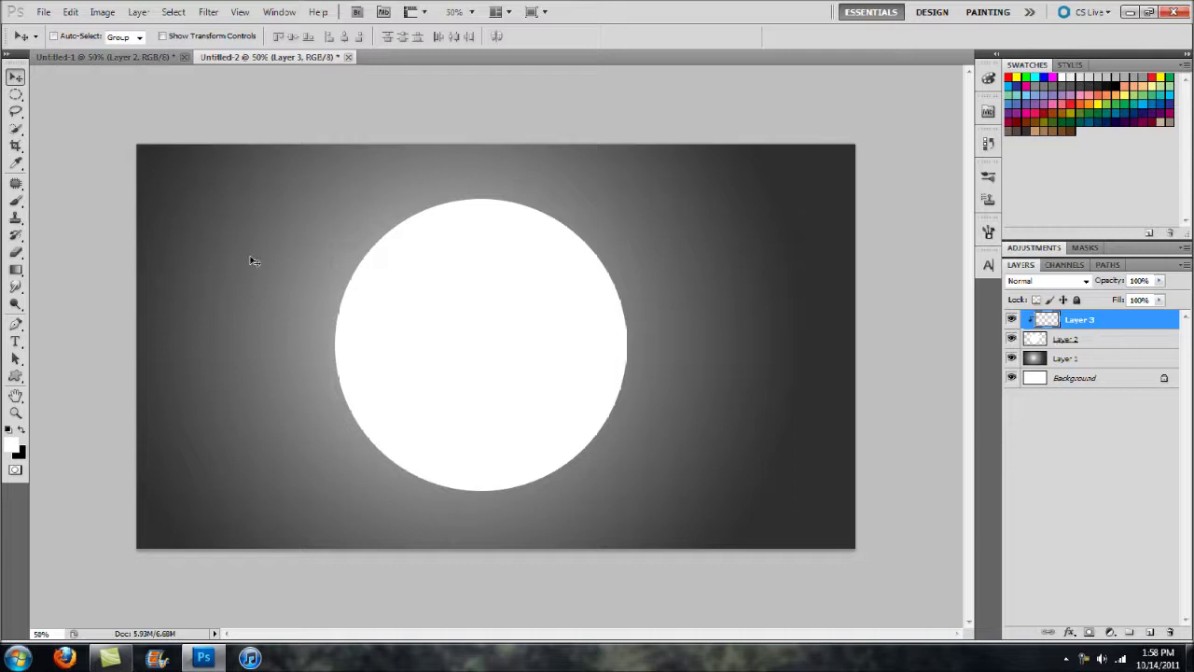
key("g")
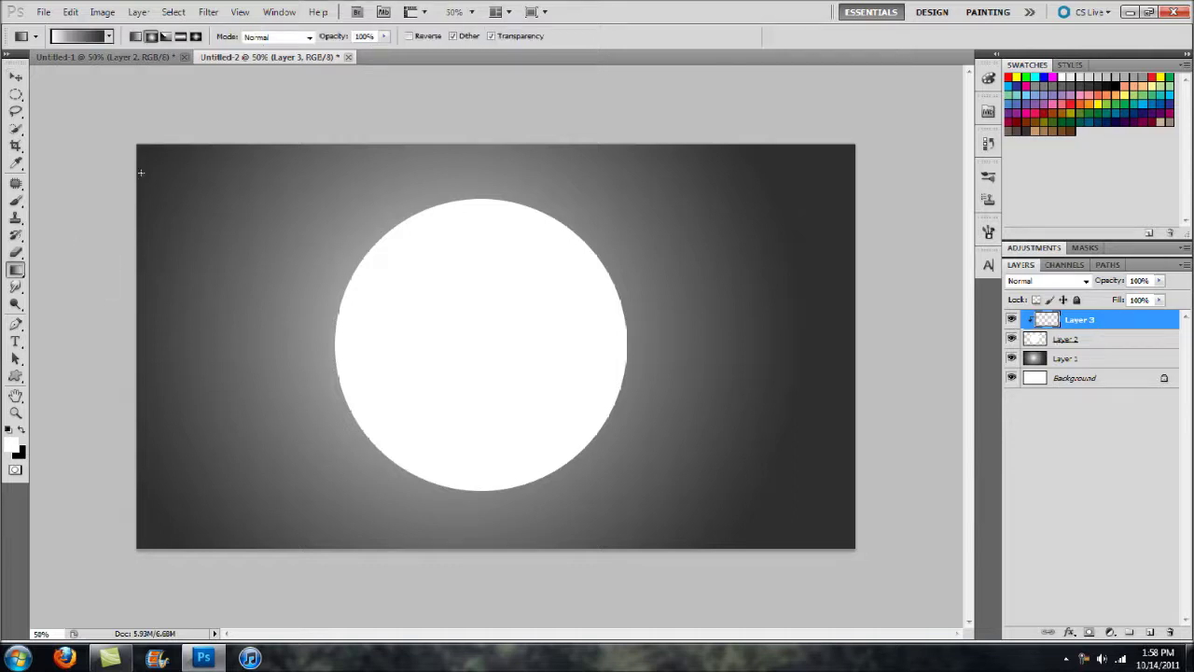
left_click(108, 38)
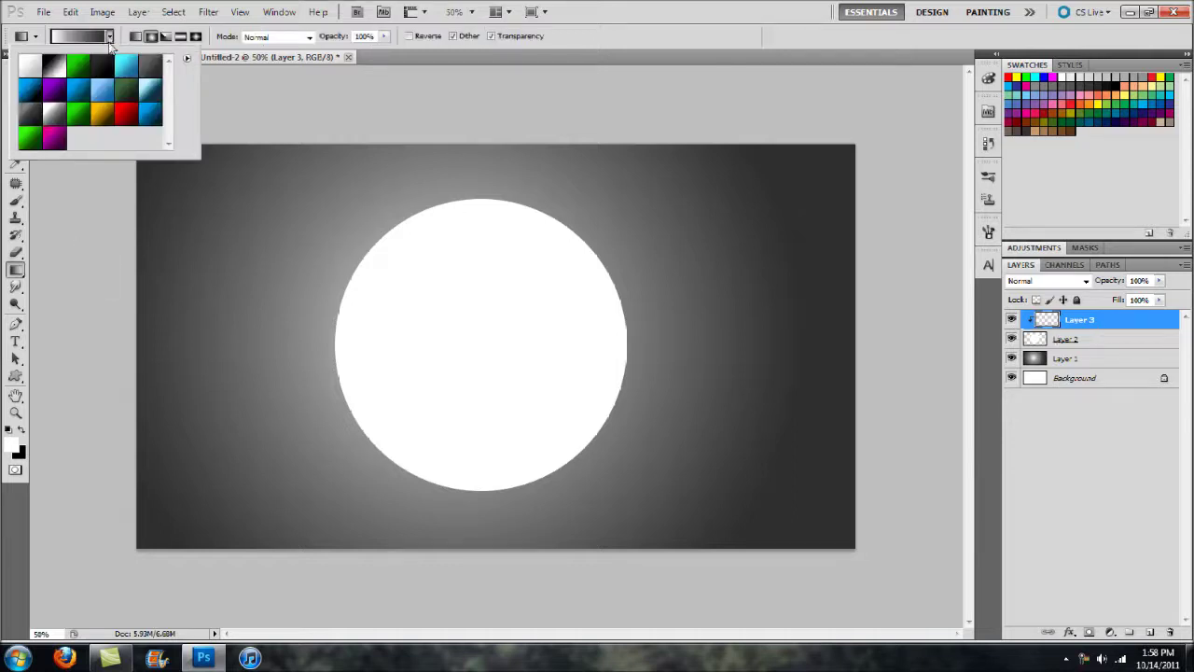
left_click(104, 92)
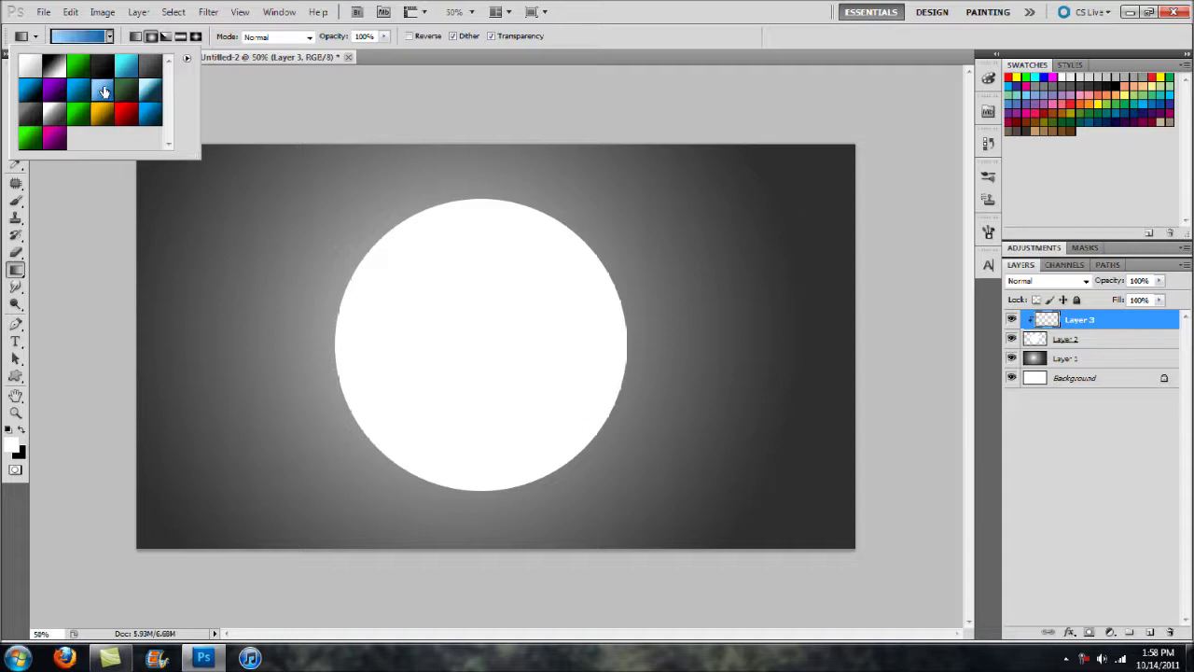
left_click(220, 75)
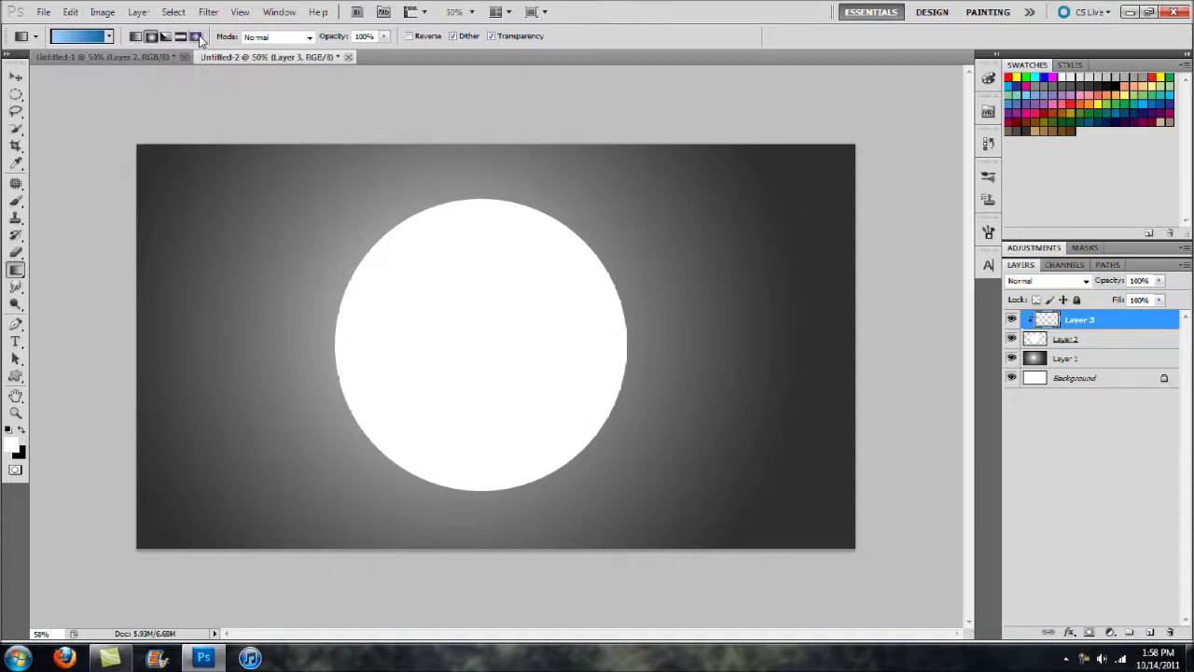
left_click(197, 37)
Drag the blue diamond gradient from upper right to lower left across the circle, then add Layer 4
left_click_drag(554, 213, 369, 438)
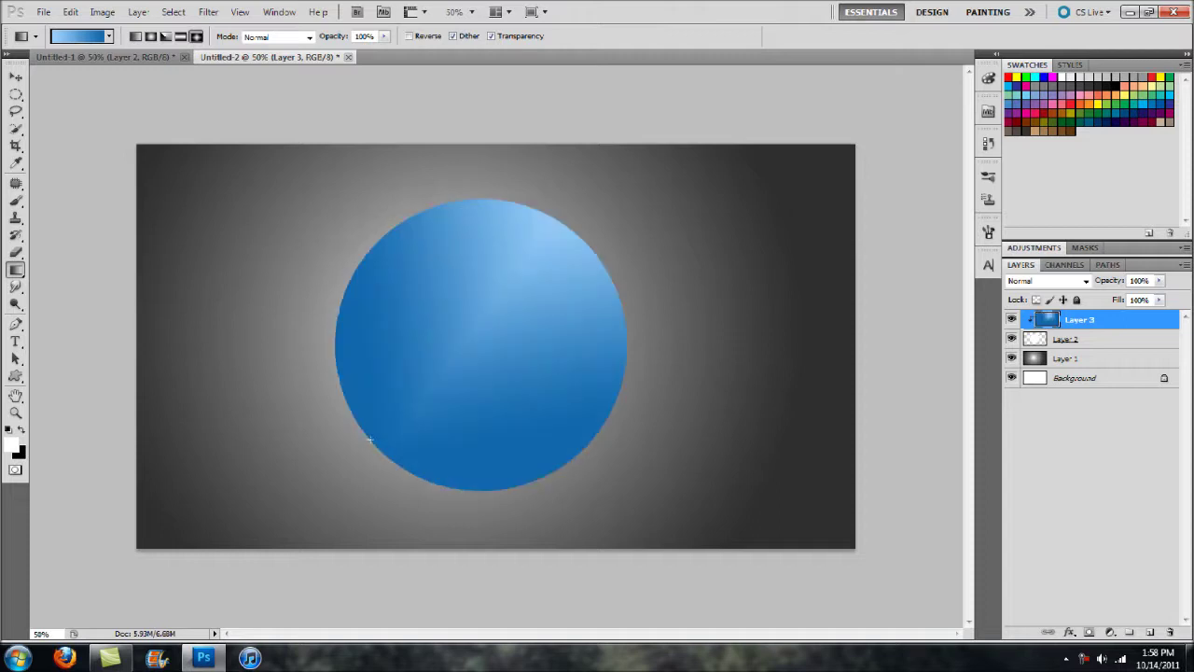
key("ctrl+z")
left_click_drag(549, 219, 429, 360)
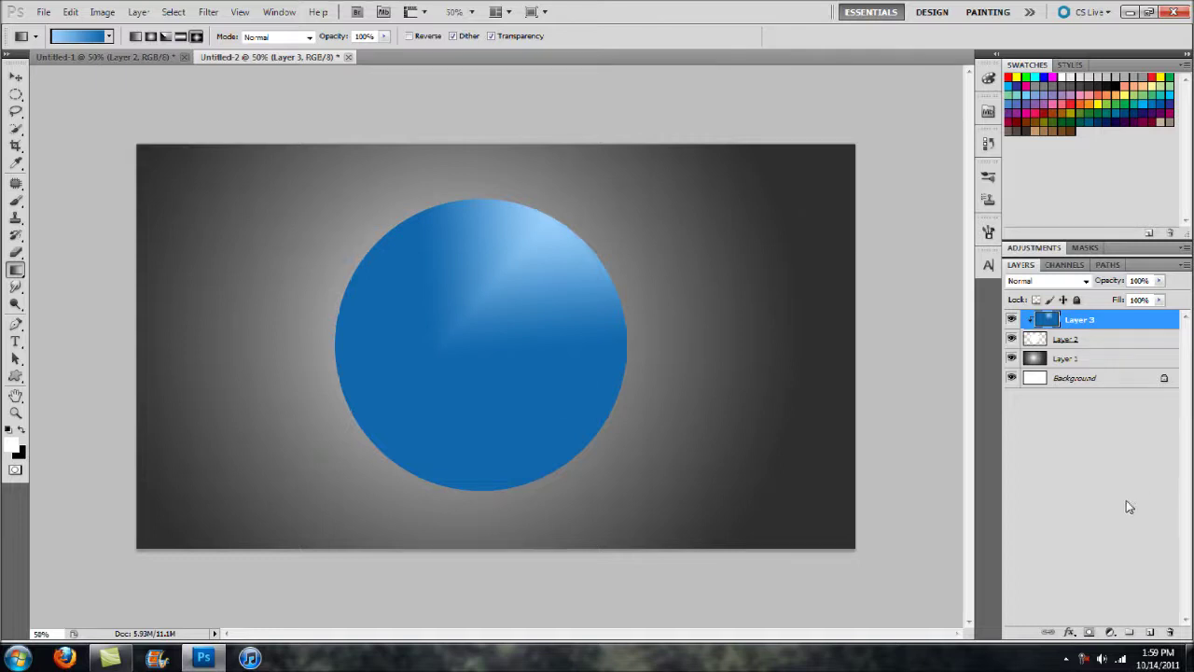
left_click(1150, 632)
Clip Layer 4 and lay a white-to-transparent gradient from upper right across the blue circle
left_click(1138, 330, "alt")
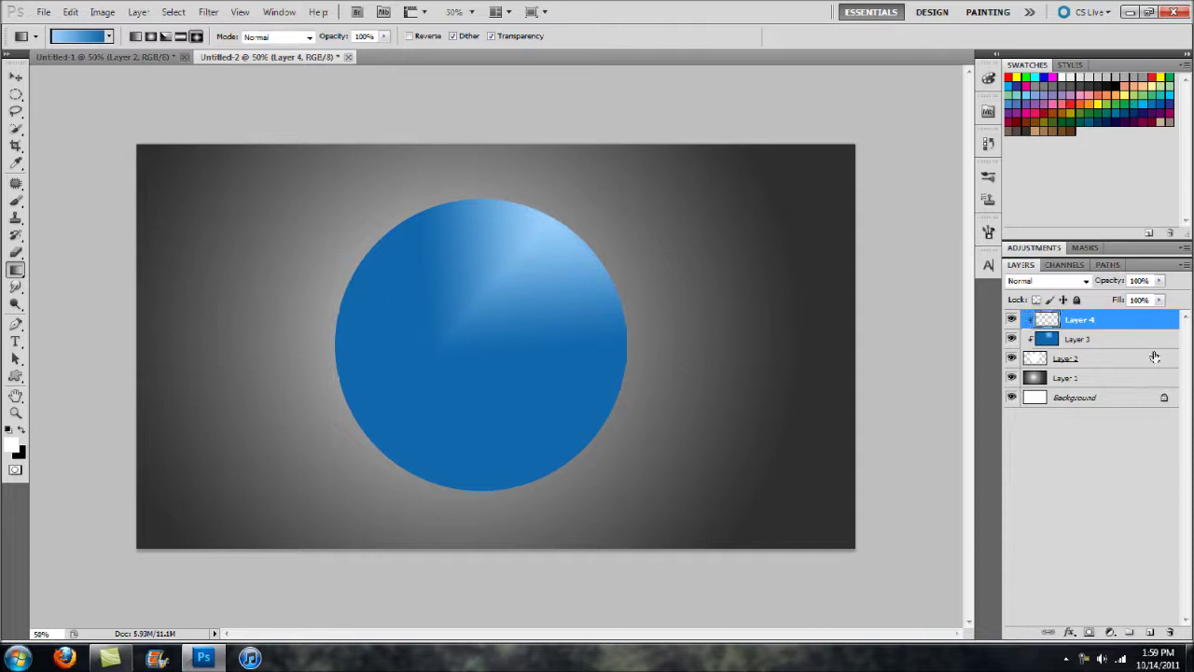
left_click(109, 36)
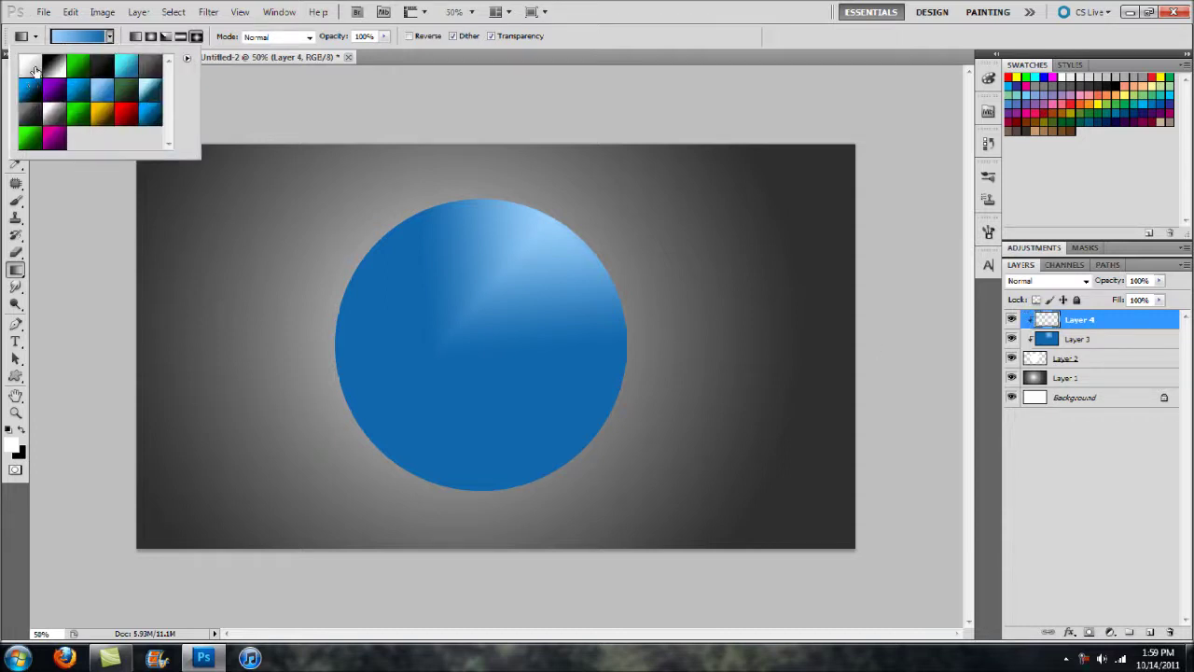
left_click(32, 67)
left_click(552, 192)
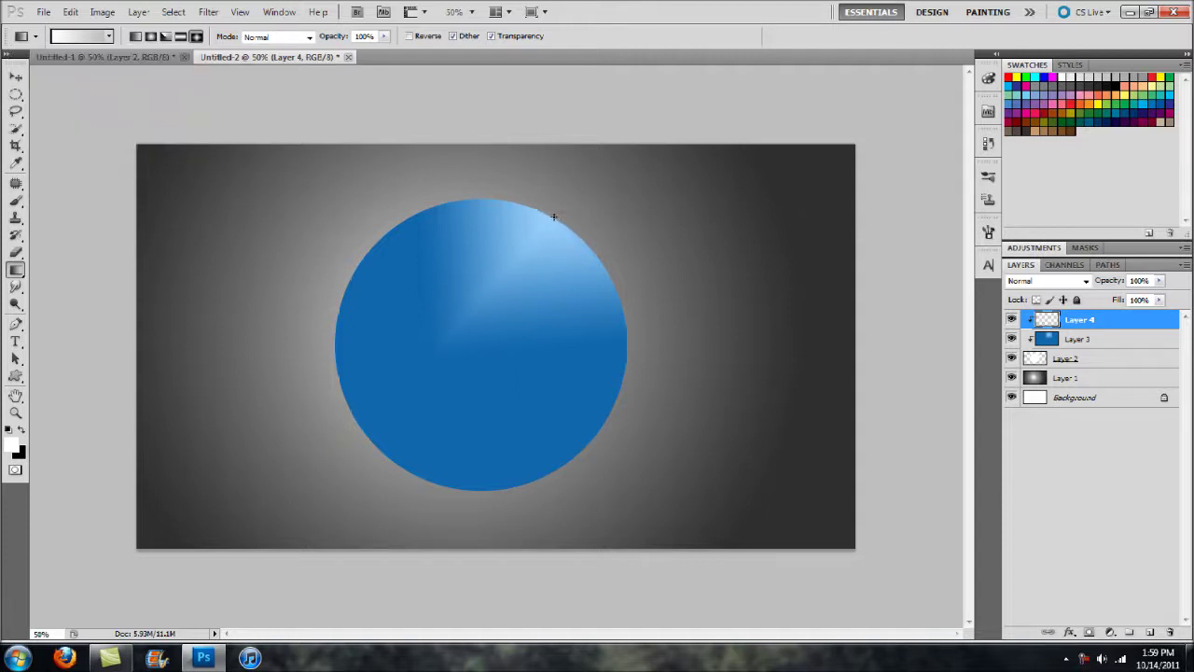
left_click_drag(548, 221, 396, 452)
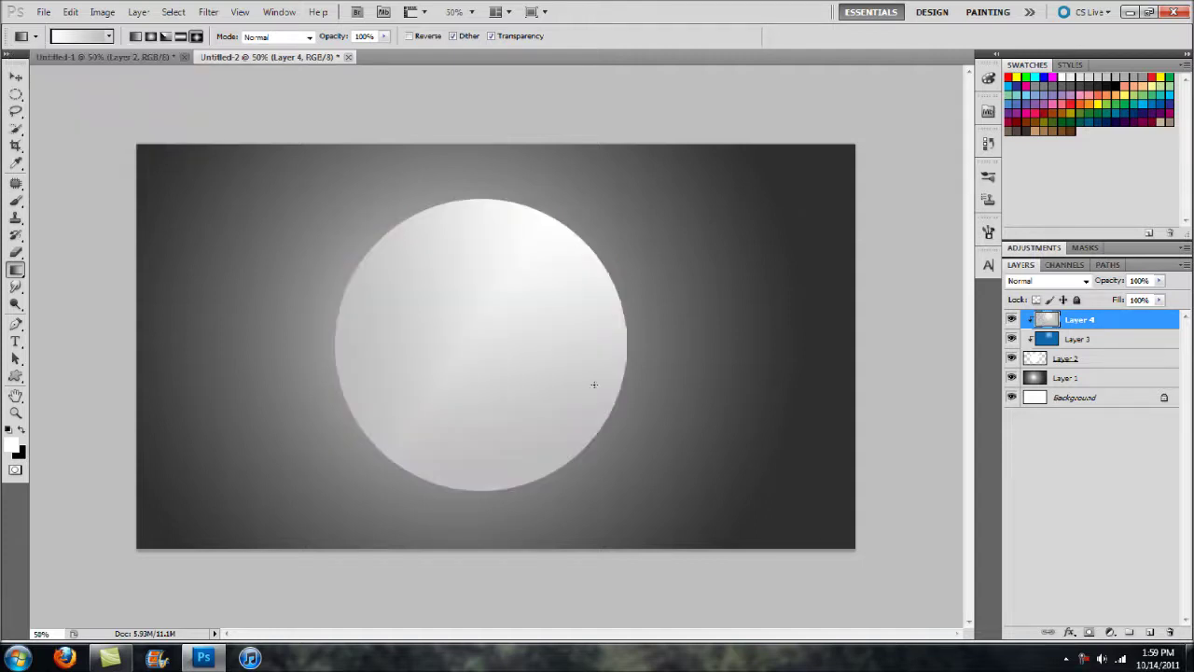
Set Layer 4's blend mode to Overlay and switch to the Move tool
left_click(1041, 282)
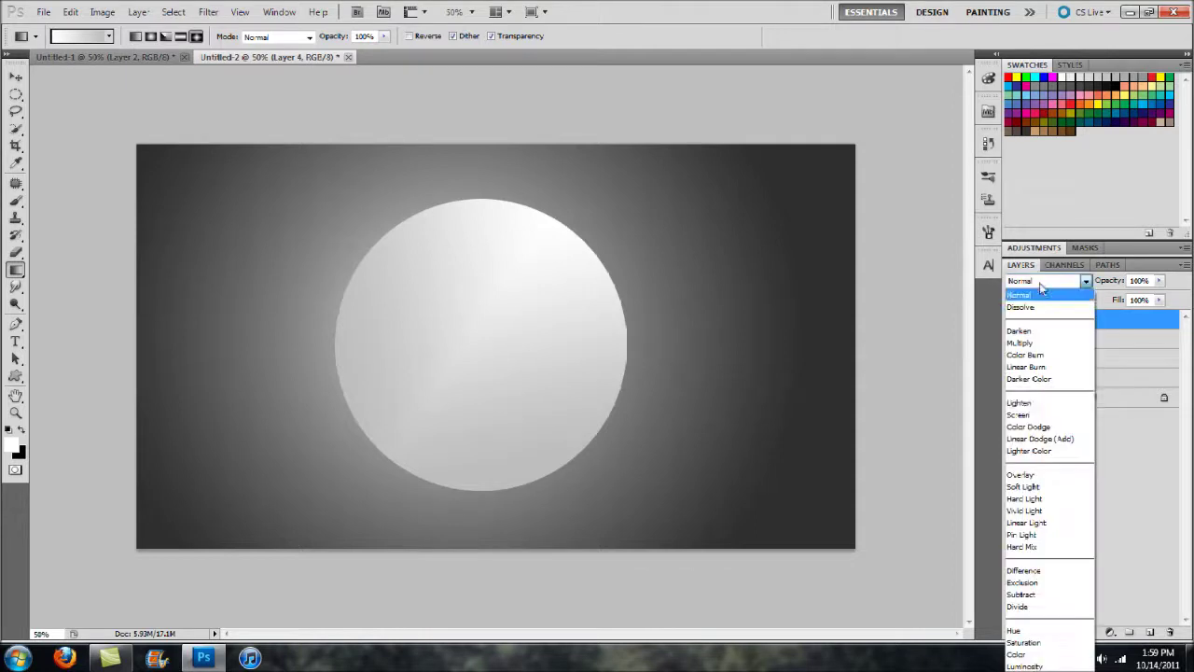
left_click(1031, 476)
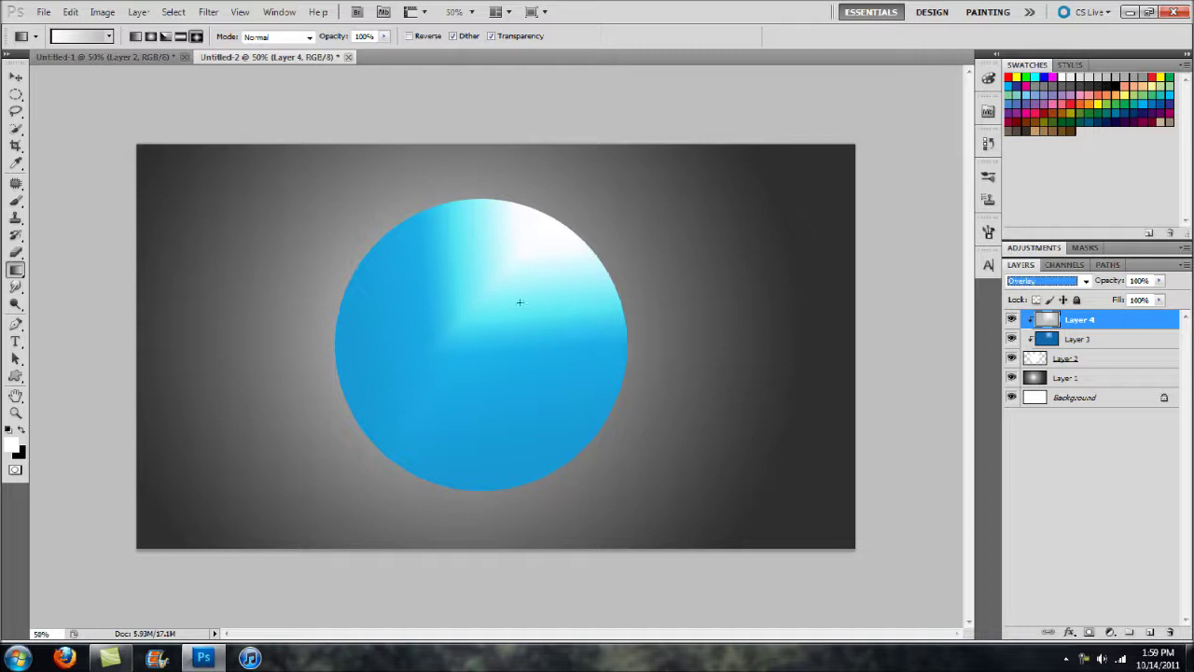
left_click(662, 300)
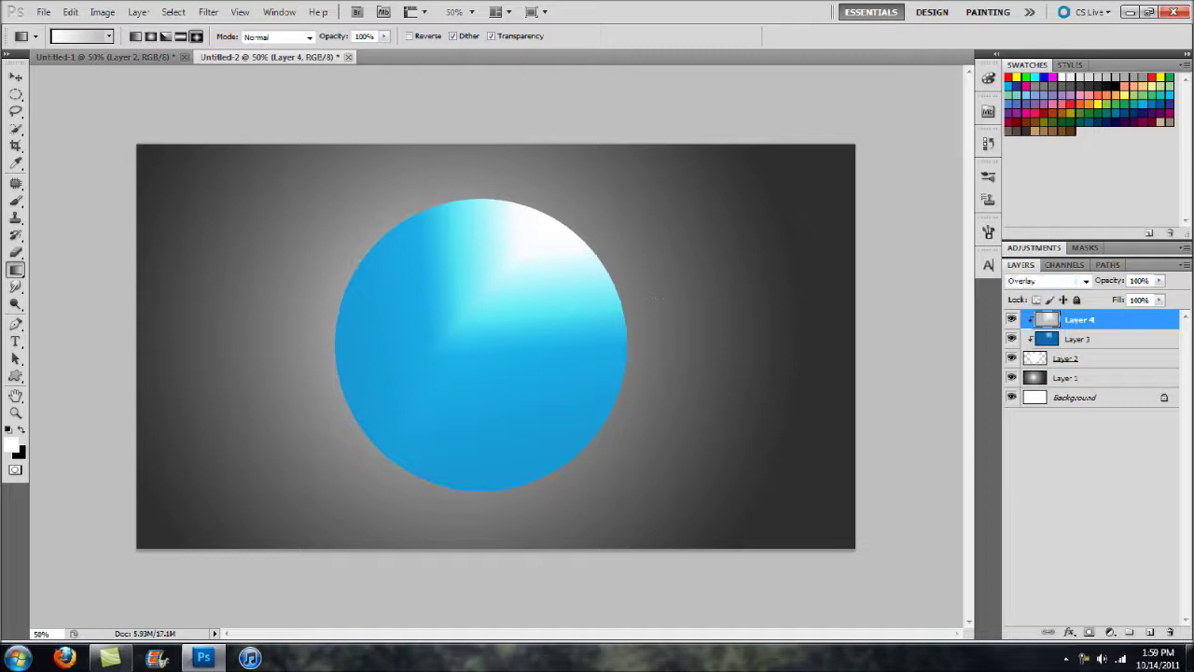
key("v")
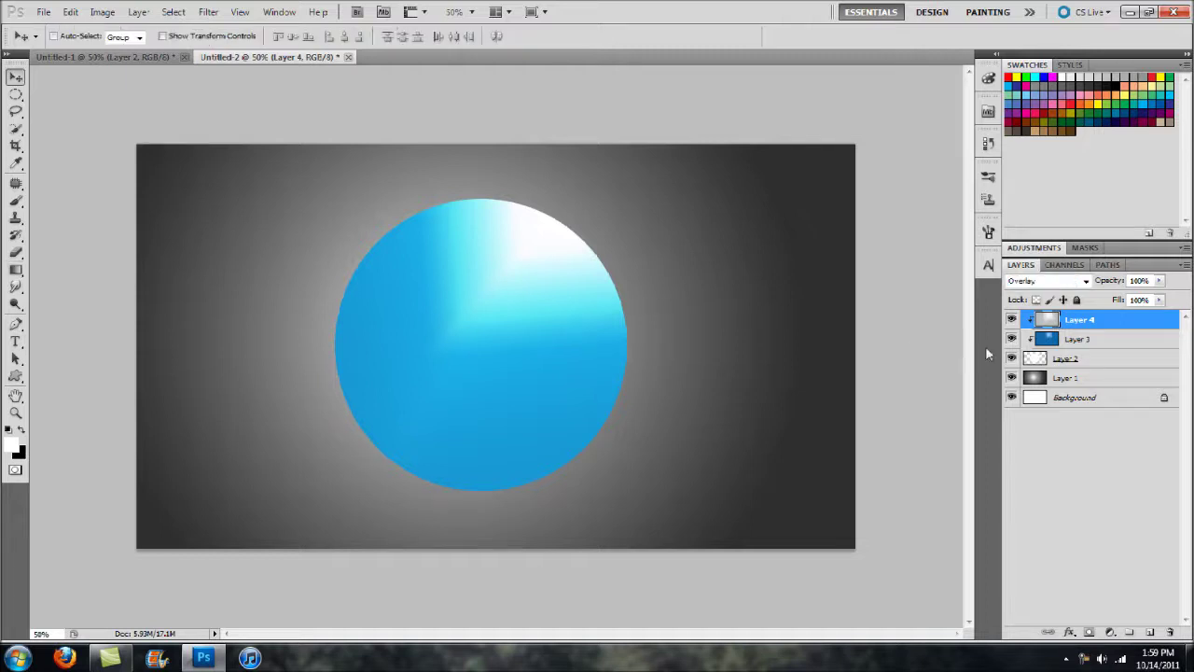
Give Layer 2 a black Outer Glow in Normal mode at 100% opacity
double_click(1094, 361)
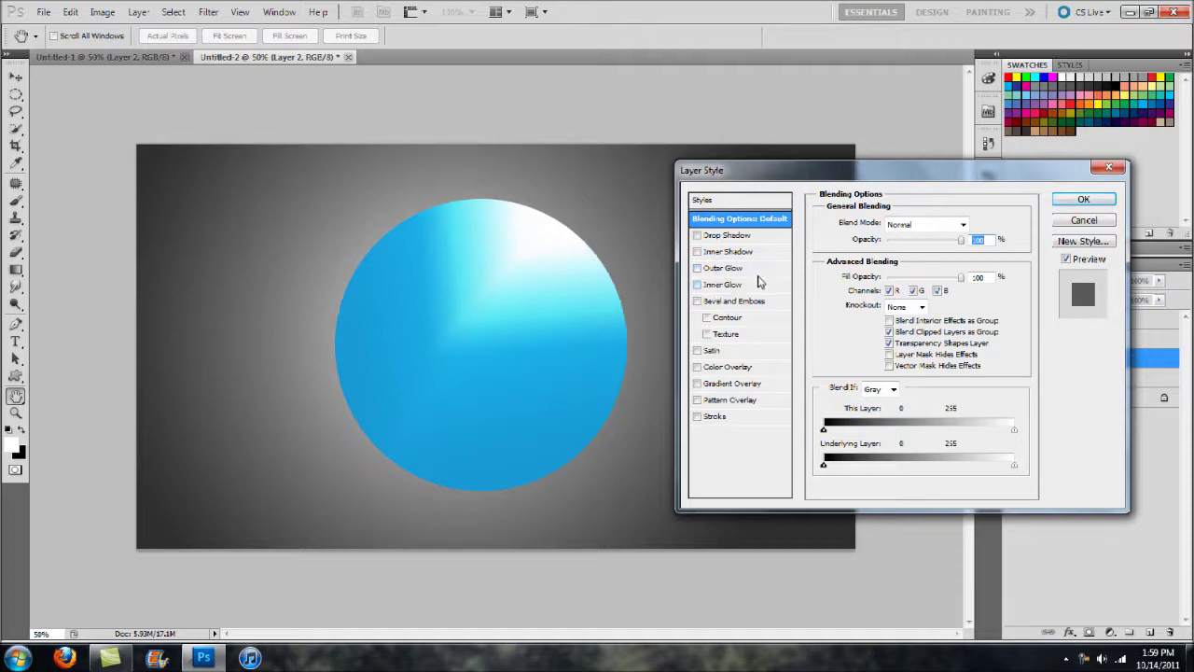
left_click(727, 269)
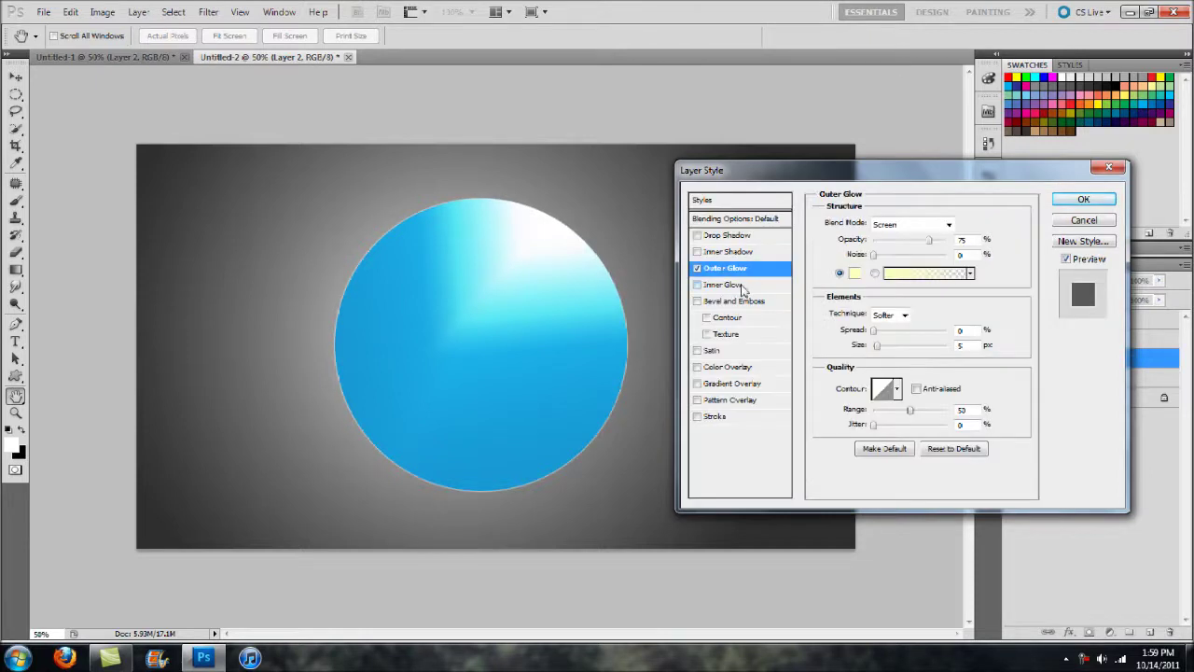
left_click(889, 228)
left_click(894, 241)
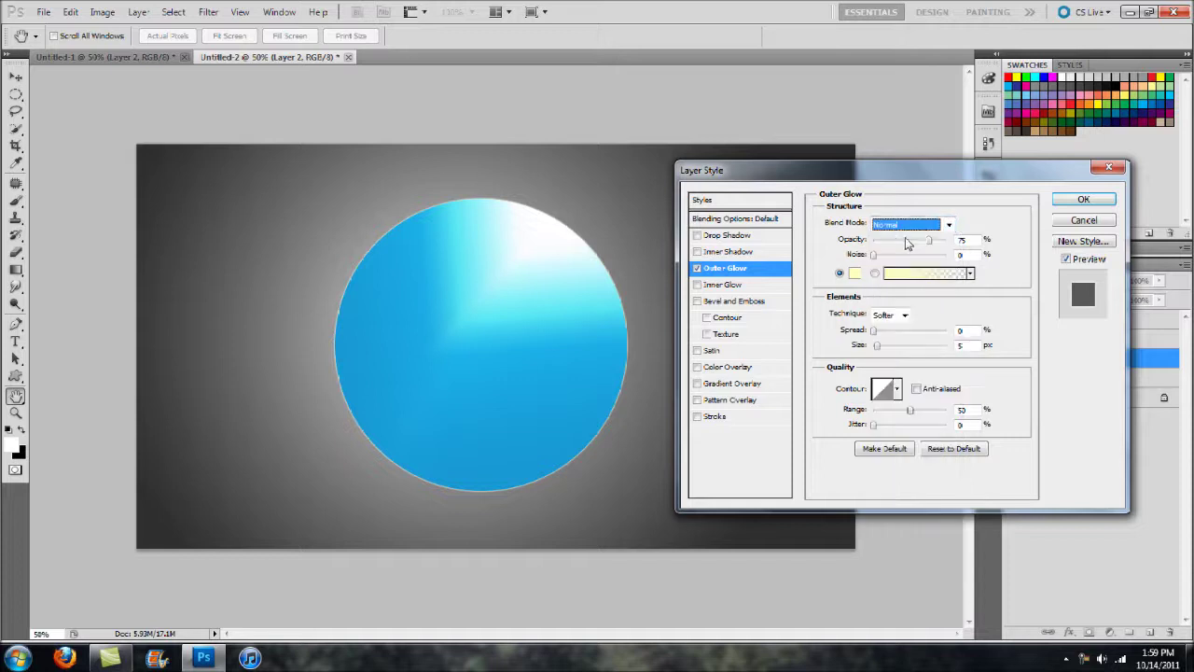
left_click_drag(930, 241, 946, 242)
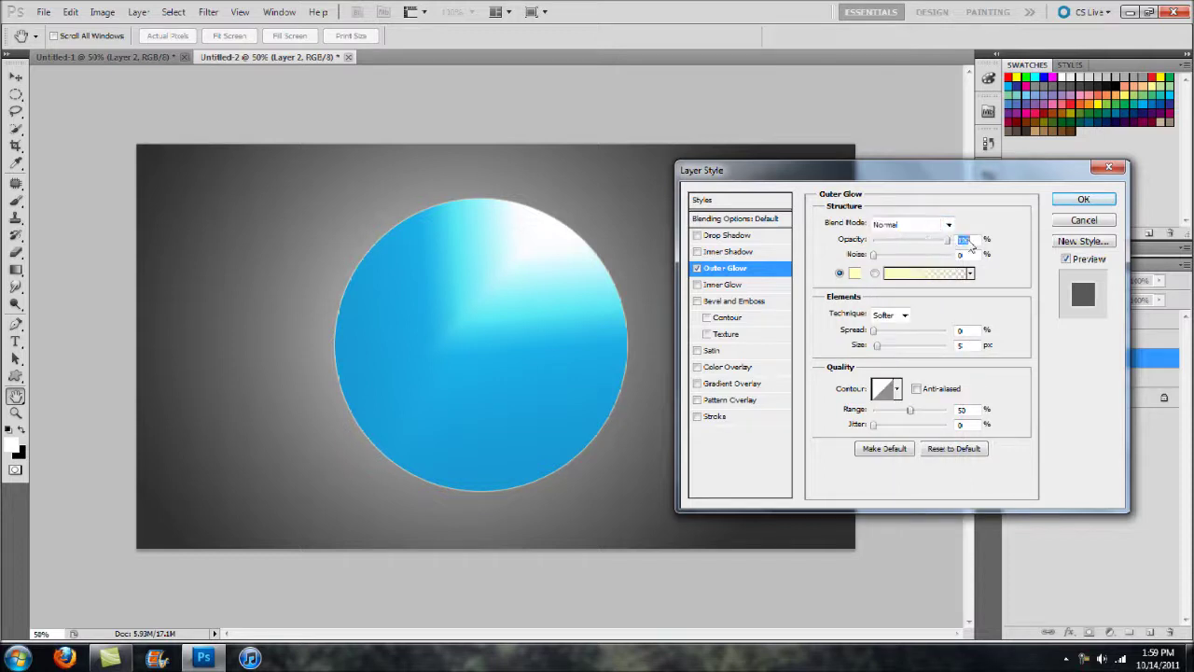
left_click(854, 273)
left_click_drag(905, 317, 901, 547)
key("Return")
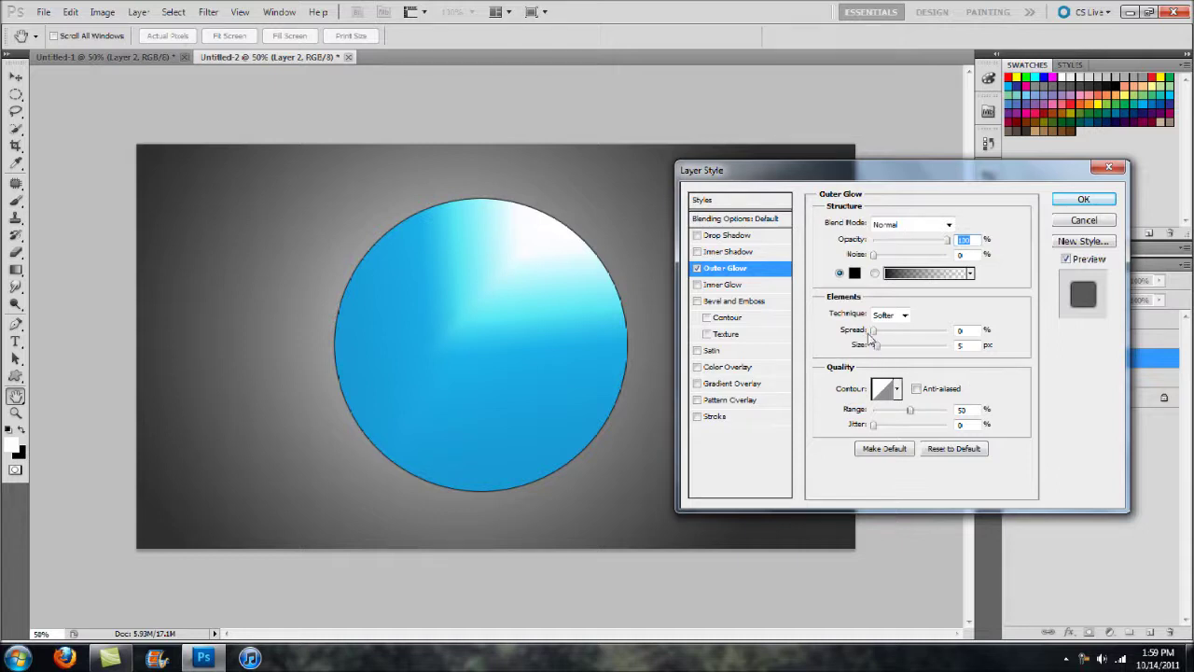
Add an Overlay Inner Shadow in dark grey with increased opacity
left_click(730, 253)
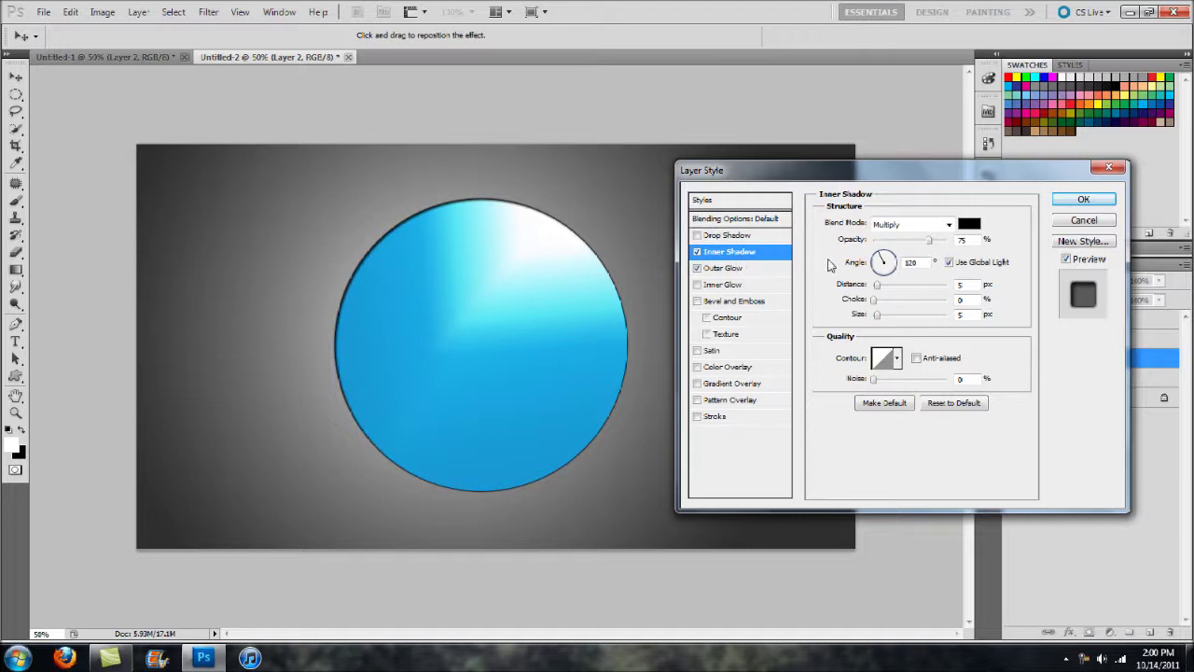
left_click(901, 229)
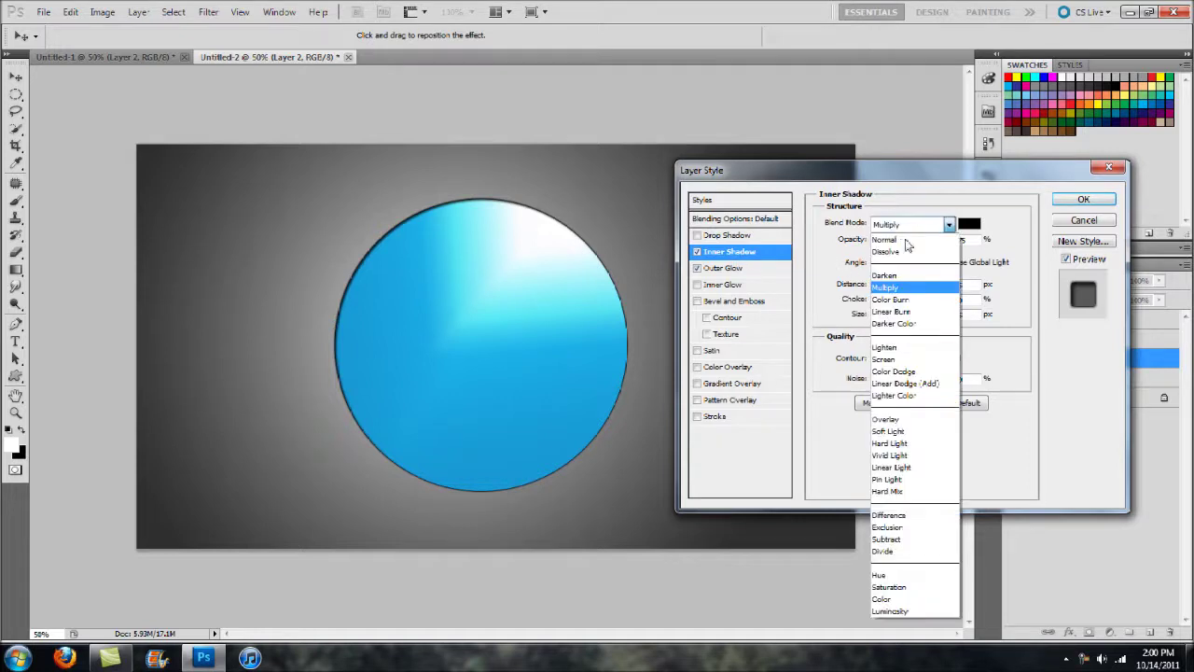
left_click(910, 429)
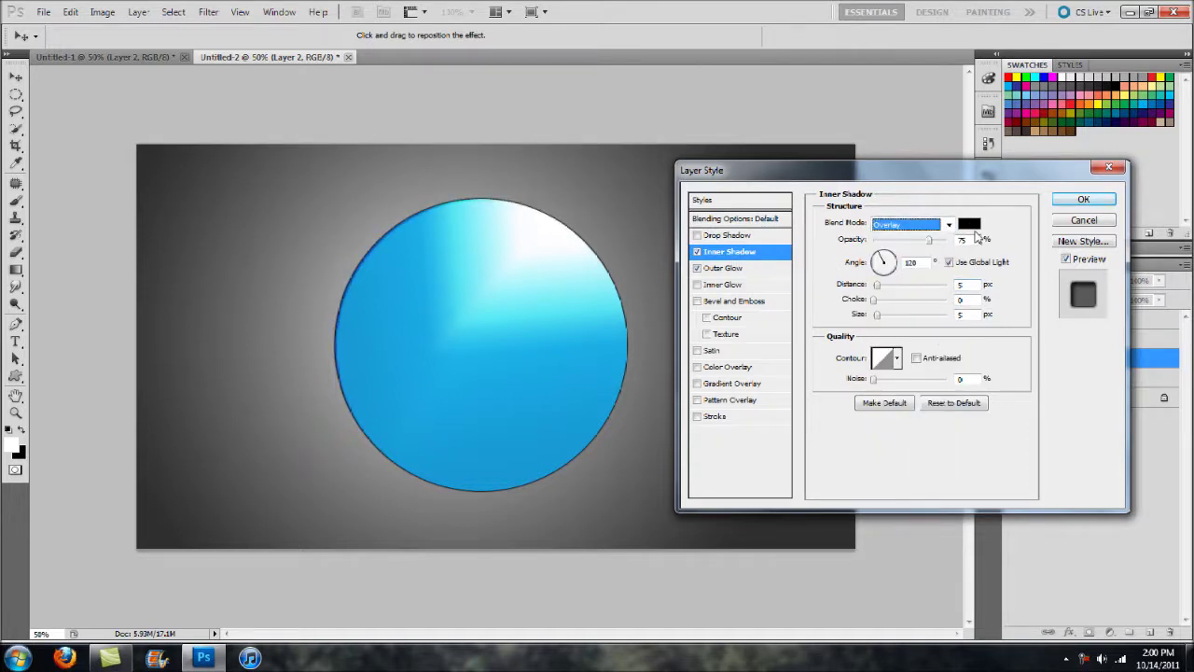
left_click(968, 224)
left_click_drag(840, 409, 700, 405)
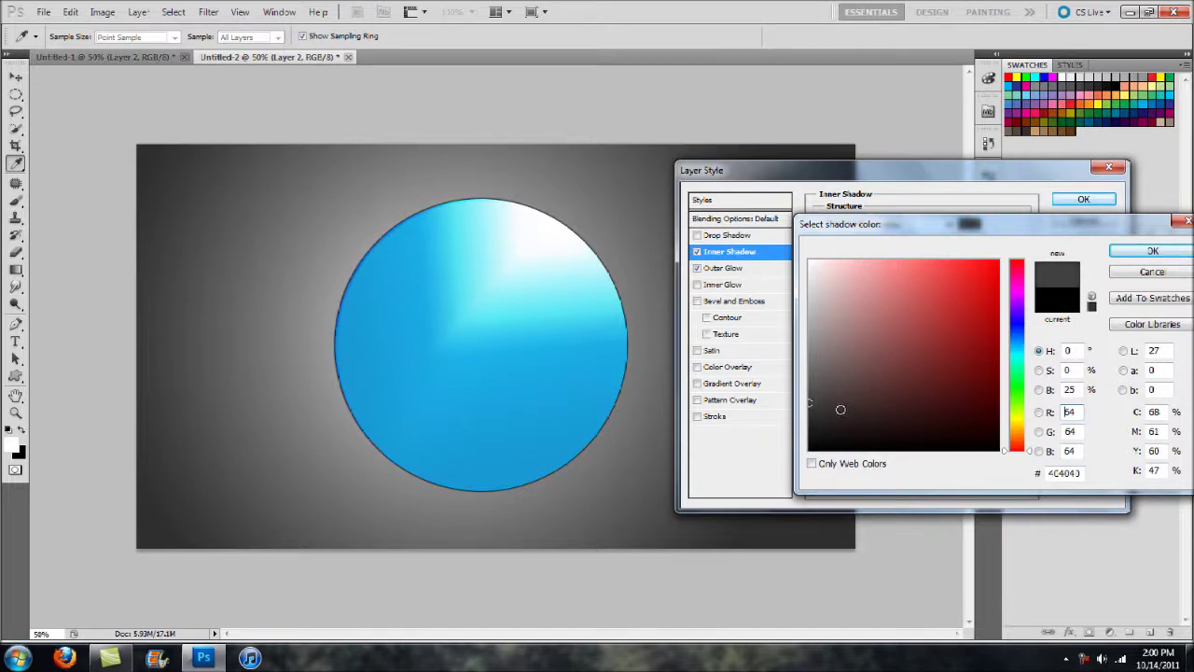
key("Return")
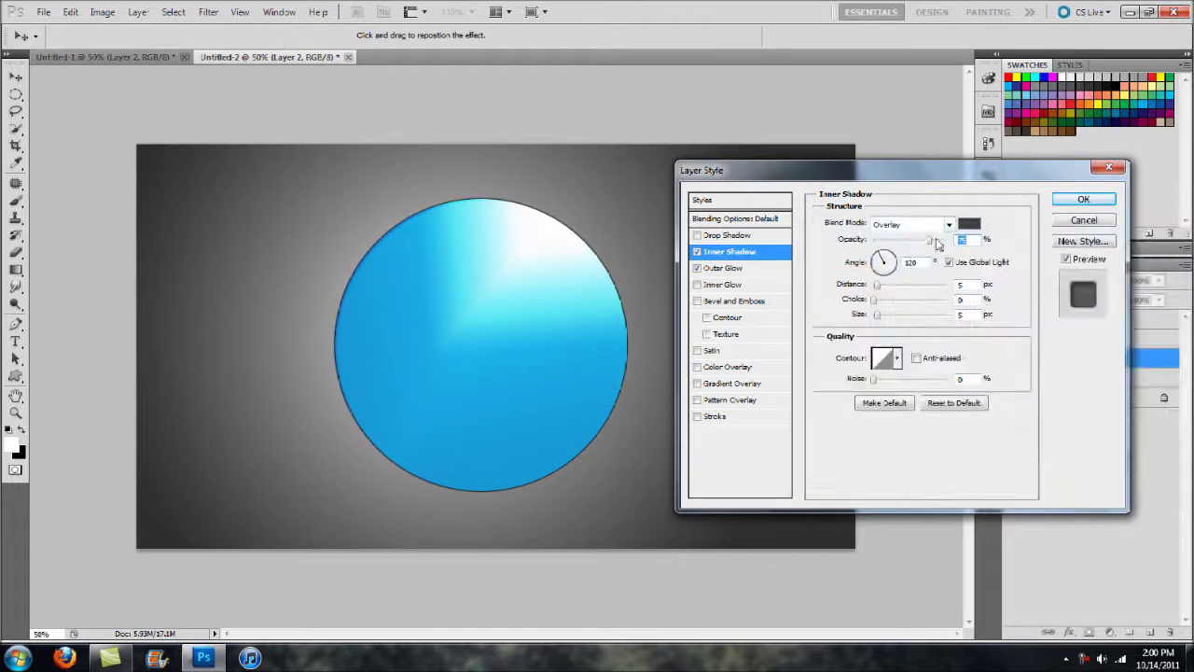
left_click_drag(929, 240, 959, 247)
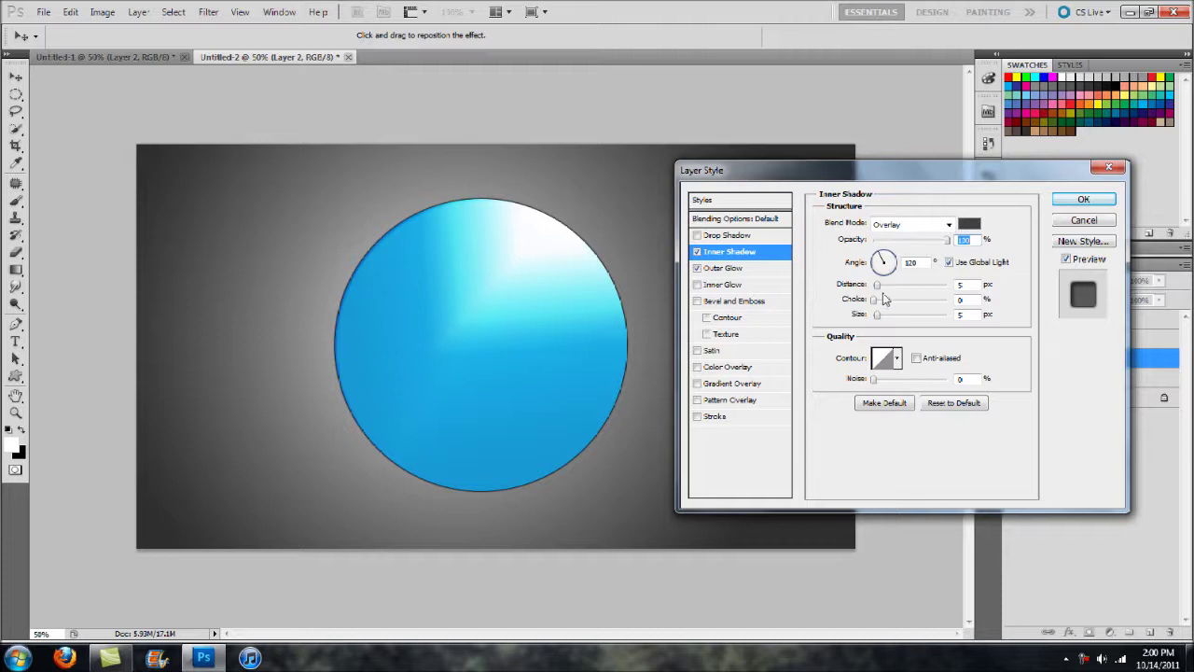
Push the Inner Shadow distance far across the circle and apply an anti-aliased Ring - Double contour
left_click_drag(879, 291, 931, 311)
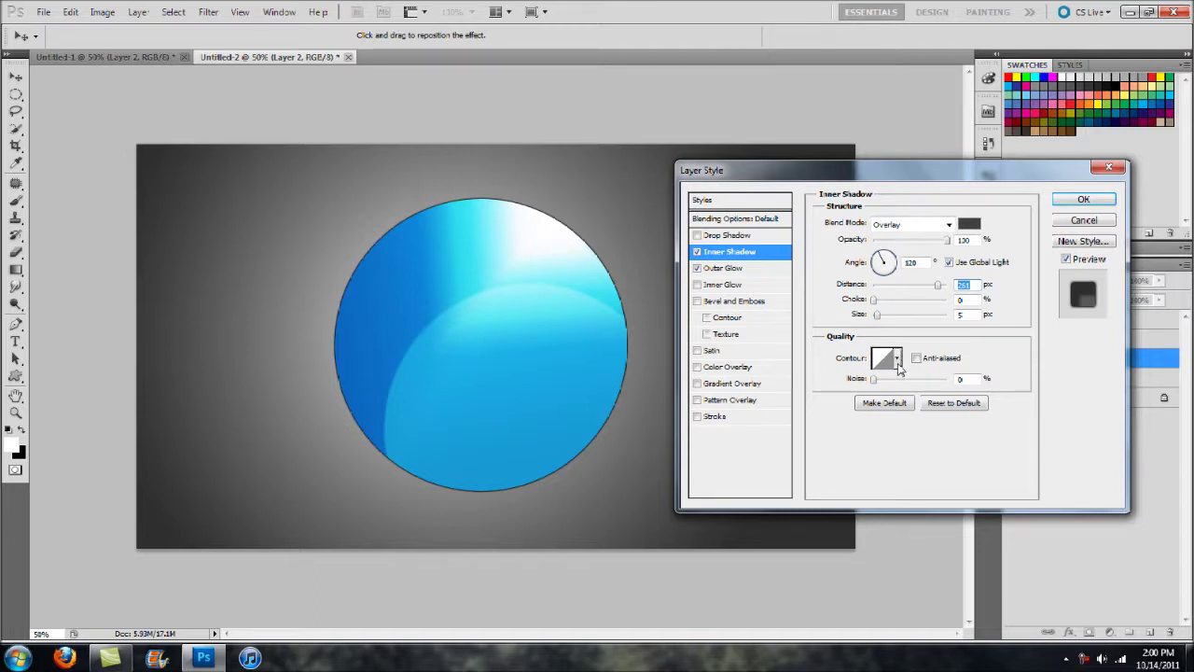
left_click(898, 361)
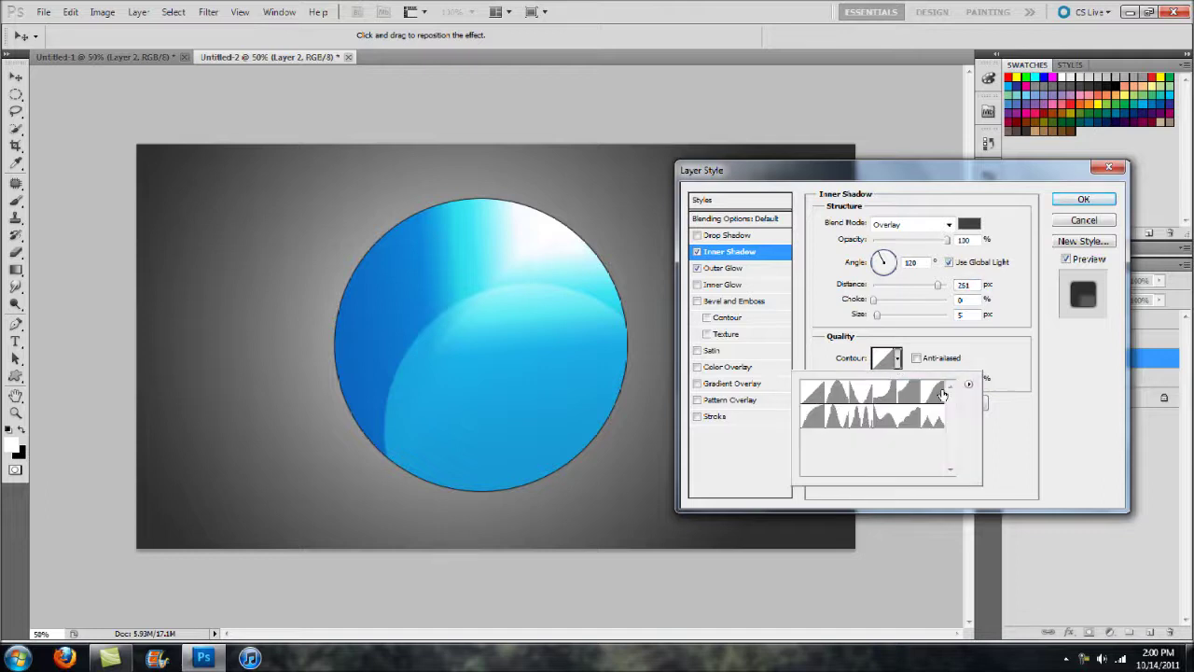
left_click(862, 422)
left_click(1050, 370)
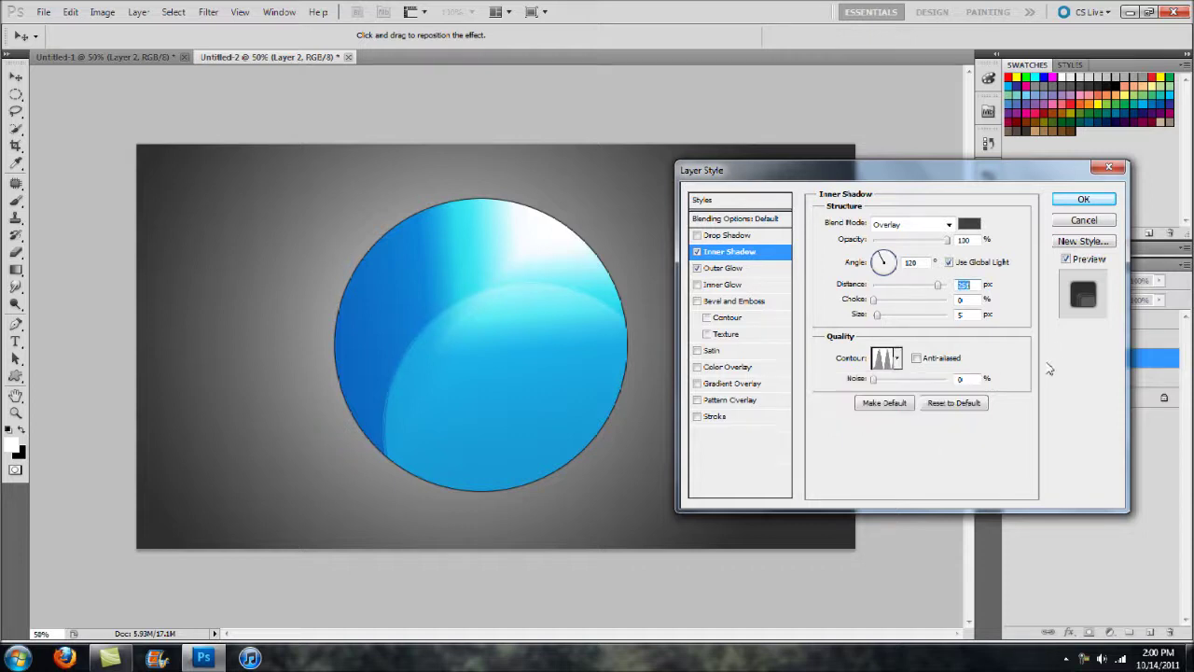
left_click(916, 359)
Change the Inner Shadow colour to 3d3d3d and adjust its size
left_click(968, 227)
left_click(809, 425)
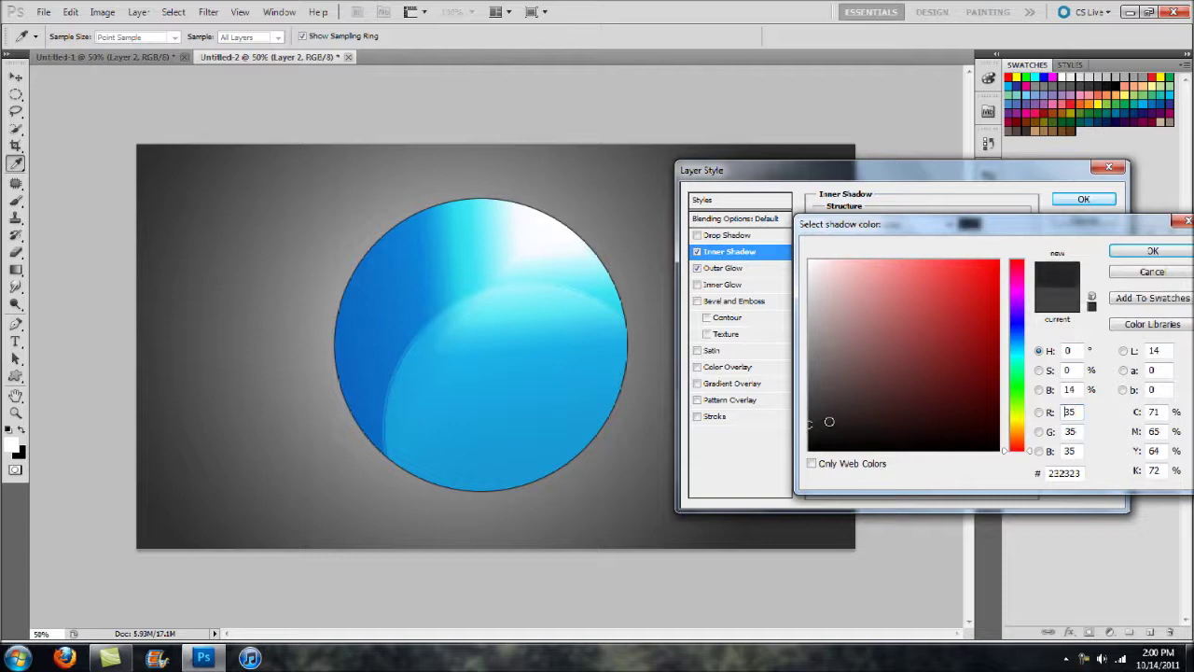
mouse_move(842, 418)
left_mouse_down()
mouse_move(804, 416)
mouse_move(806, 403)
mouse_move(804, 423)
left_mouse_up()
left_click(790, 407)
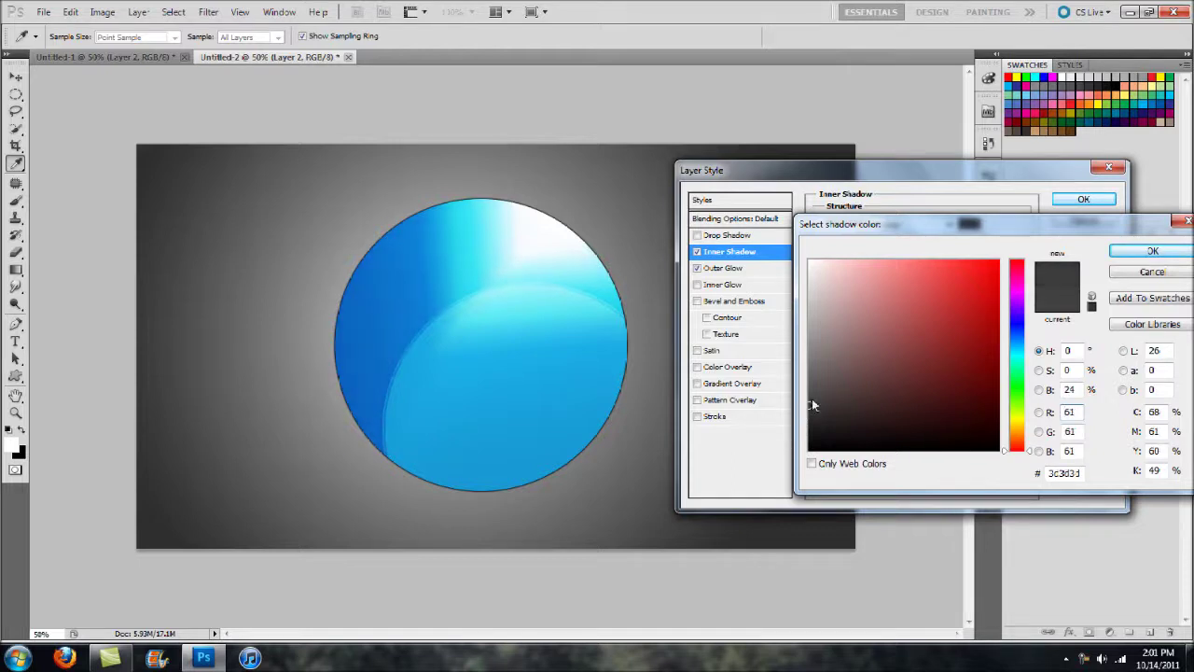
left_click(1136, 253)
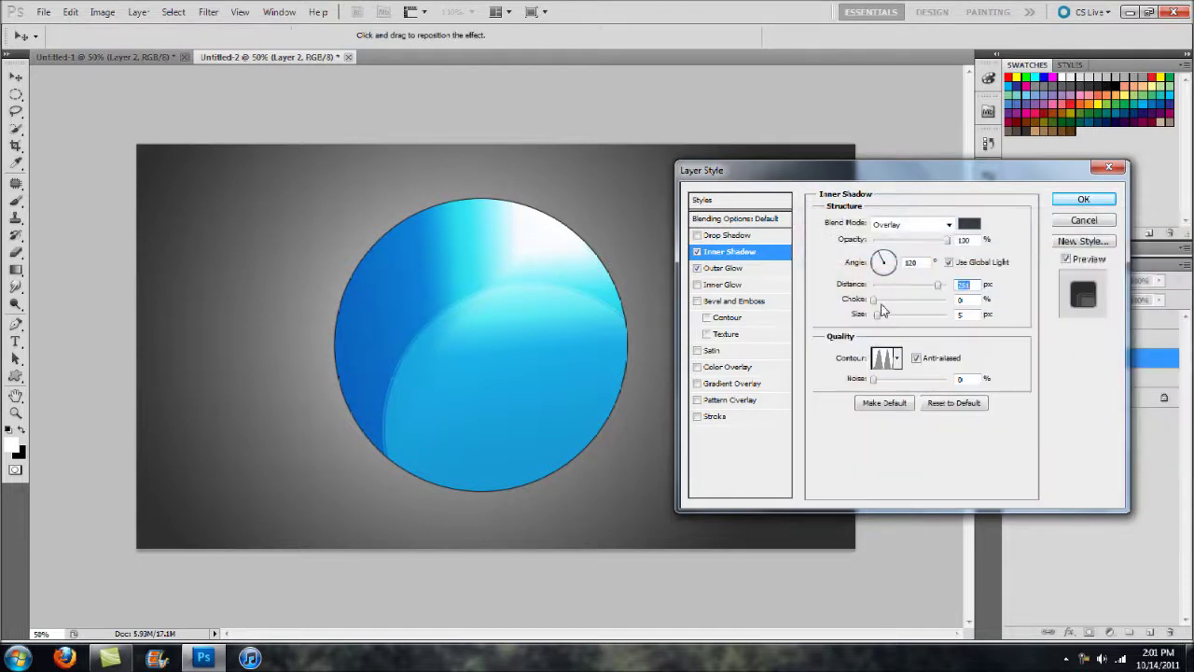
left_click_drag(880, 314, 881, 320)
Add a black Overlay Inner Glow with the Cone - Inverted contour
left_click(729, 288)
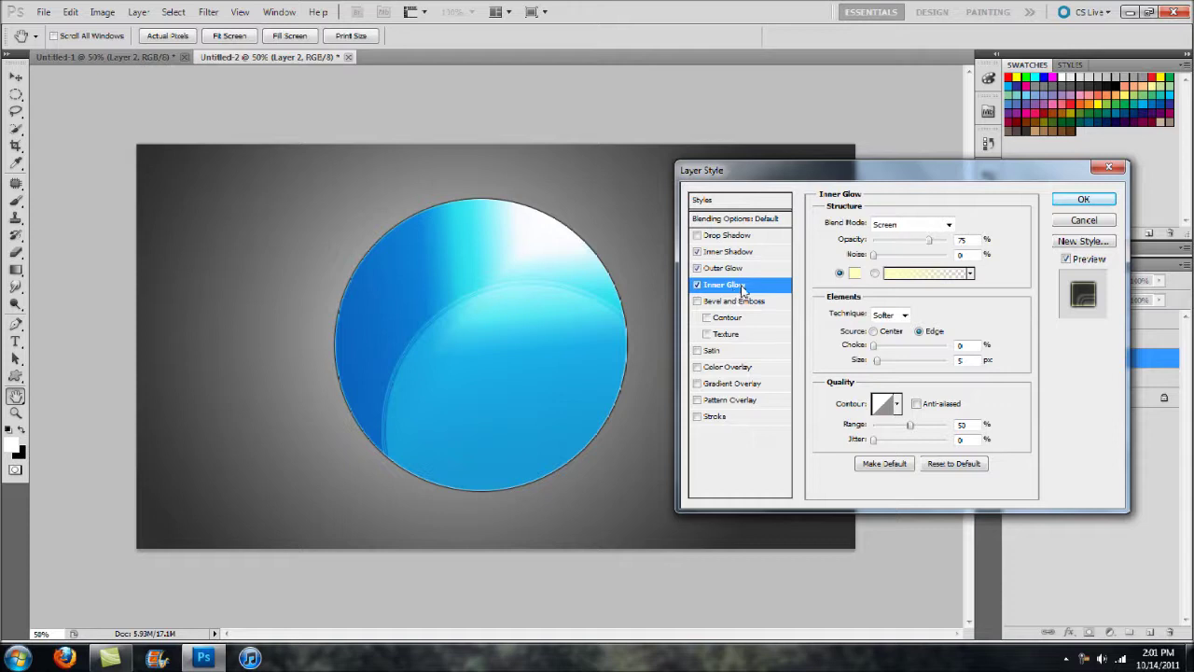
left_click(896, 225)
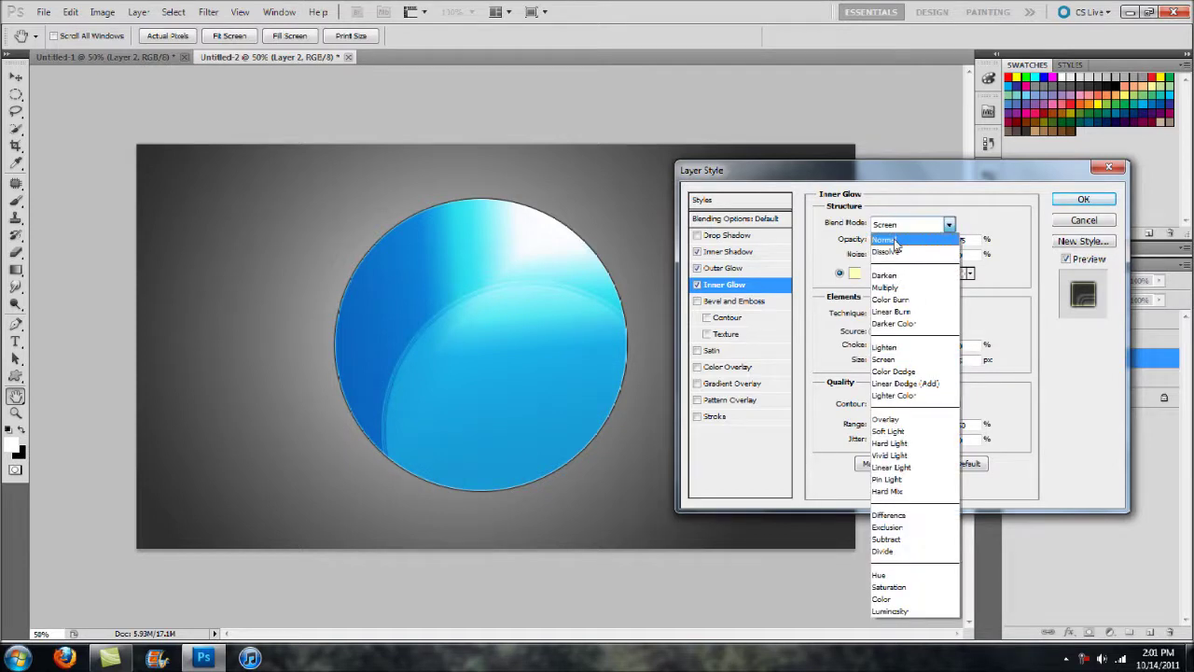
left_click(886, 419)
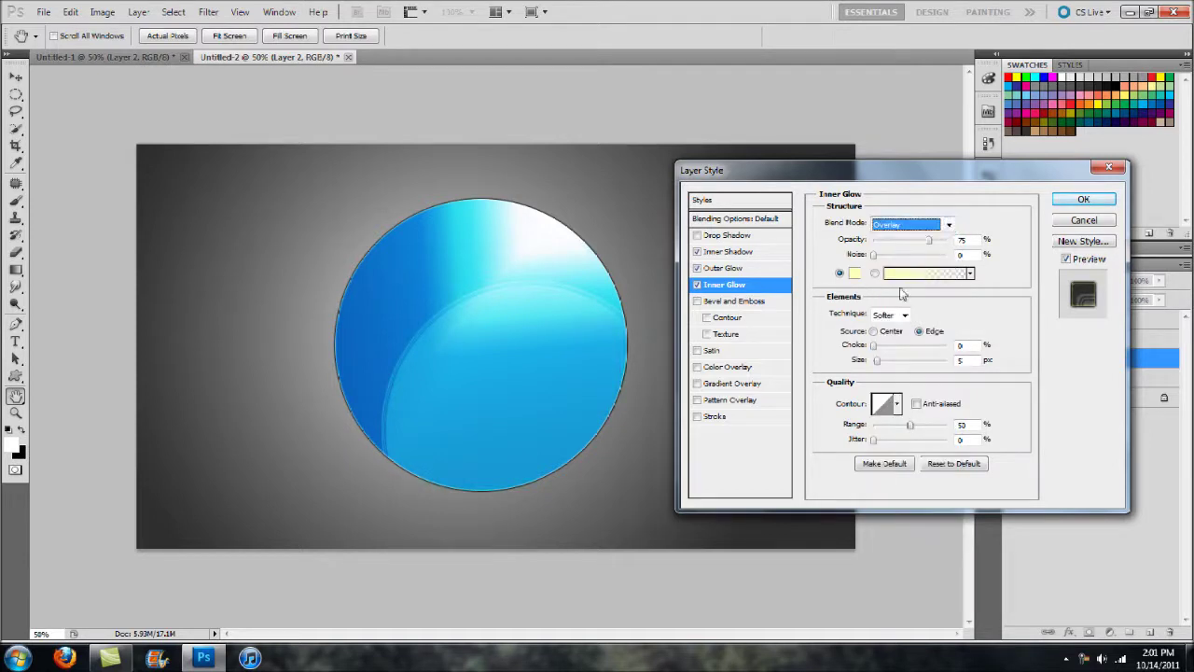
left_click(854, 273)
left_click(821, 449)
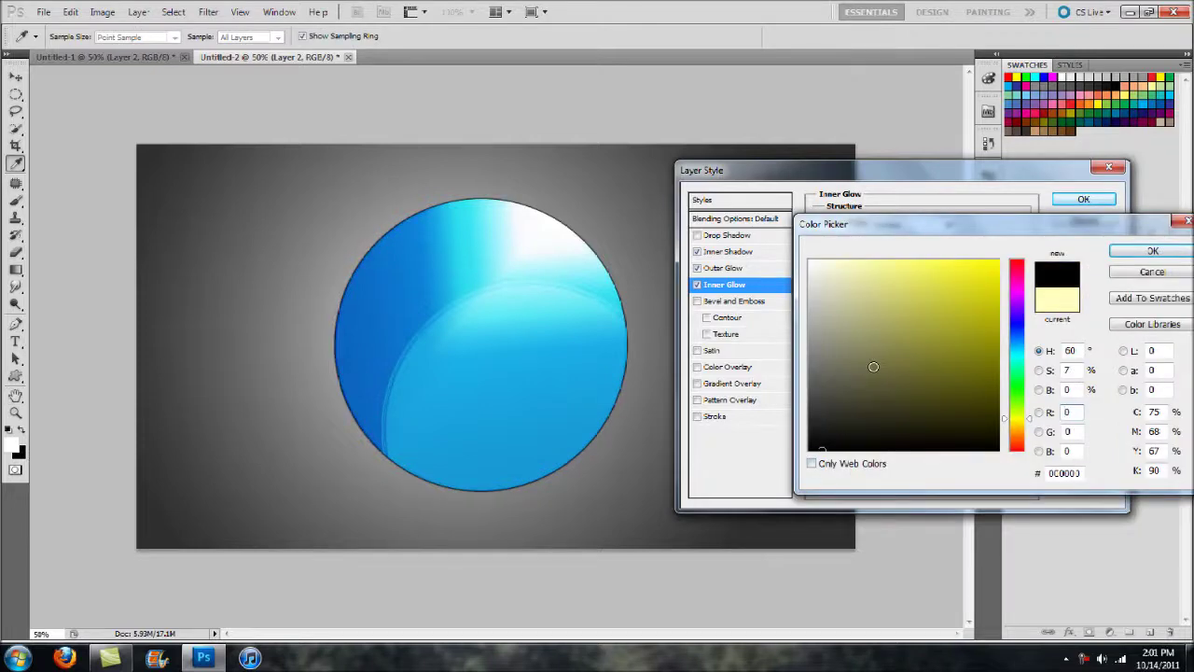
key("Return")
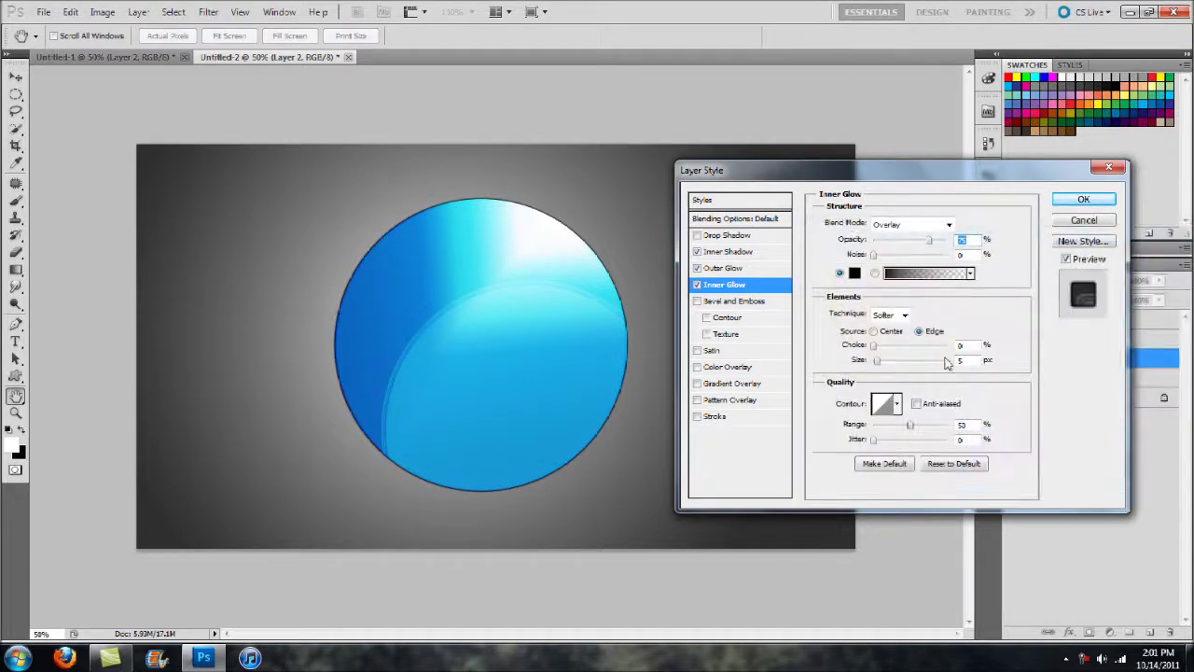
left_click(898, 405)
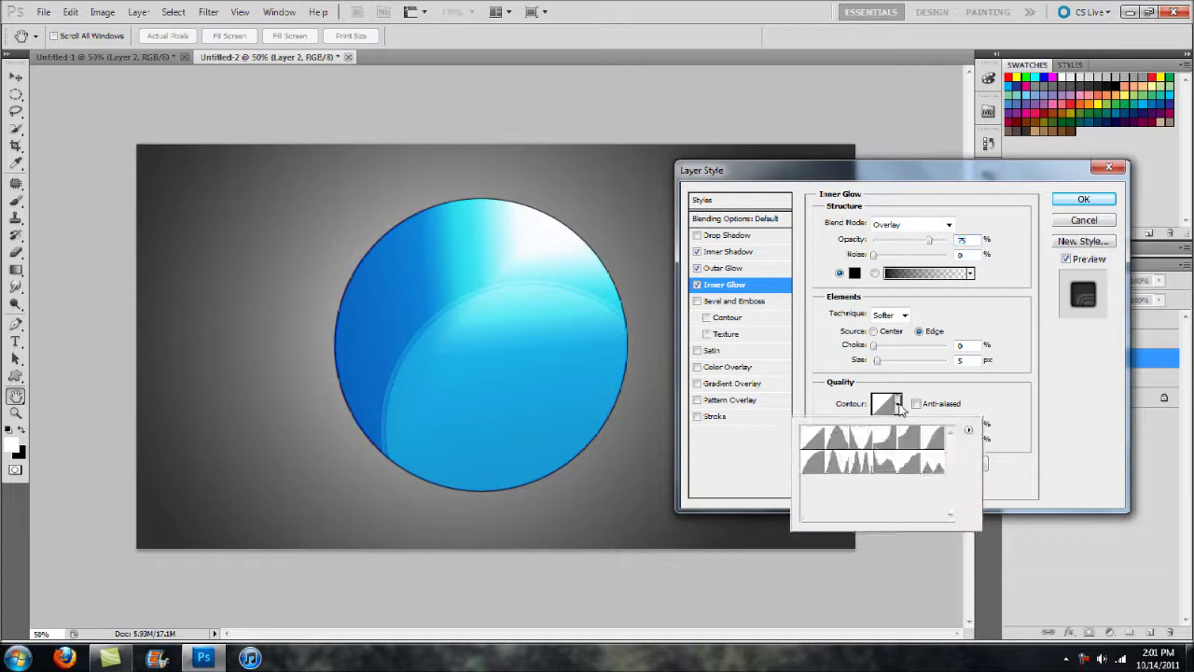
left_click(862, 440)
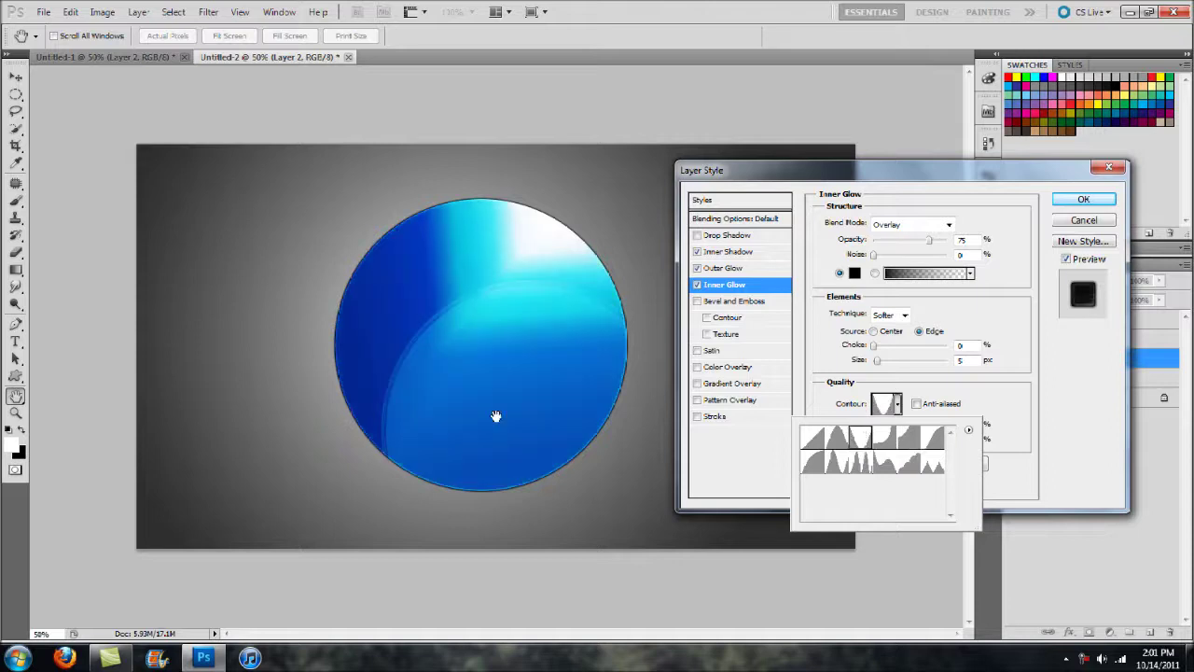
left_click(990, 392)
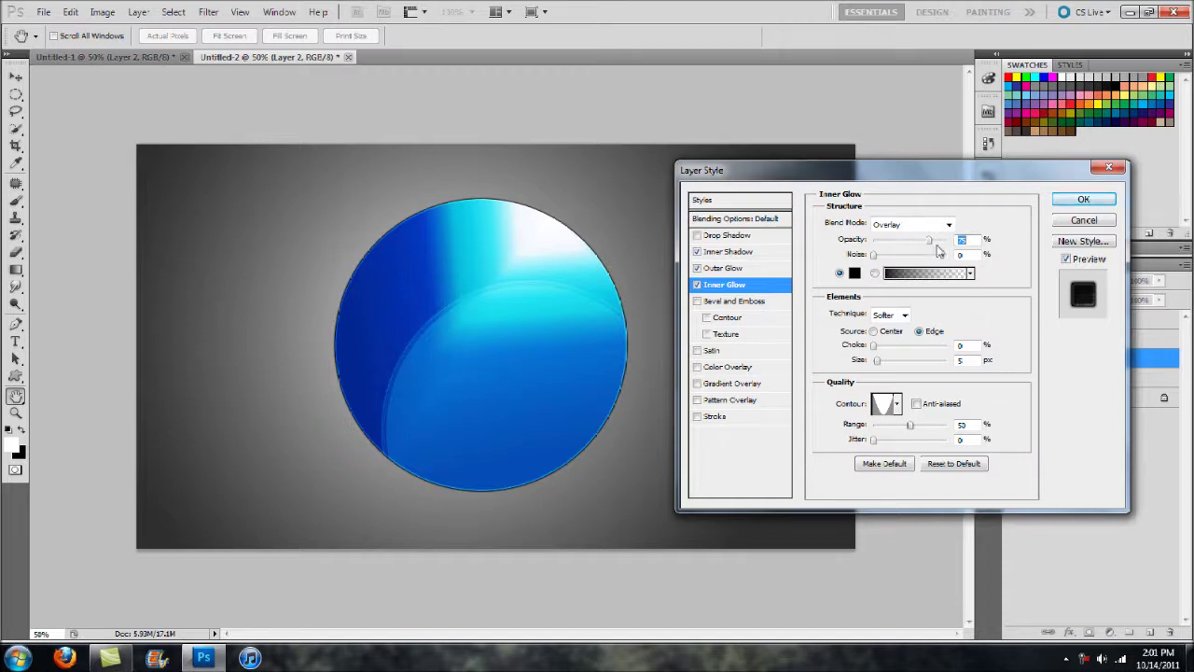
Set the Inner Glow to 75% opacity and 53 px size, anti-aliased, and apply the styles
mouse_move(931, 245)
left_mouse_down()
mouse_move(943, 241)
mouse_move(927, 241)
left_mouse_up()
left_click_drag(877, 361, 890, 366)
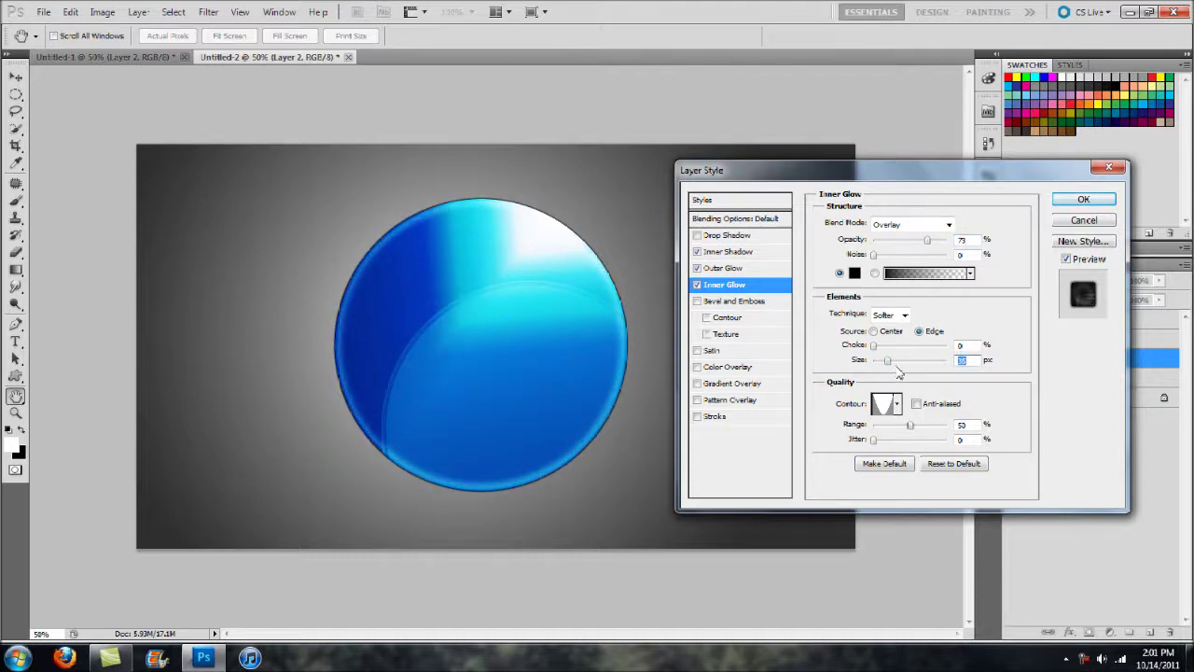
left_click_drag(889, 367, 893, 362)
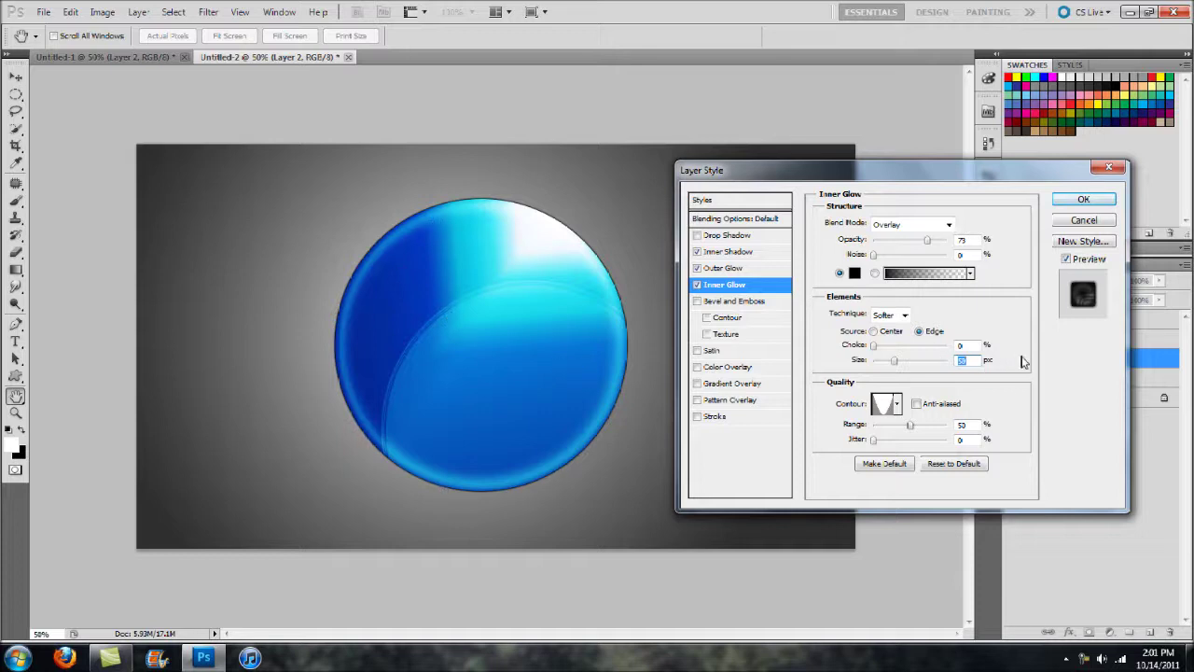
left_click(916, 403)
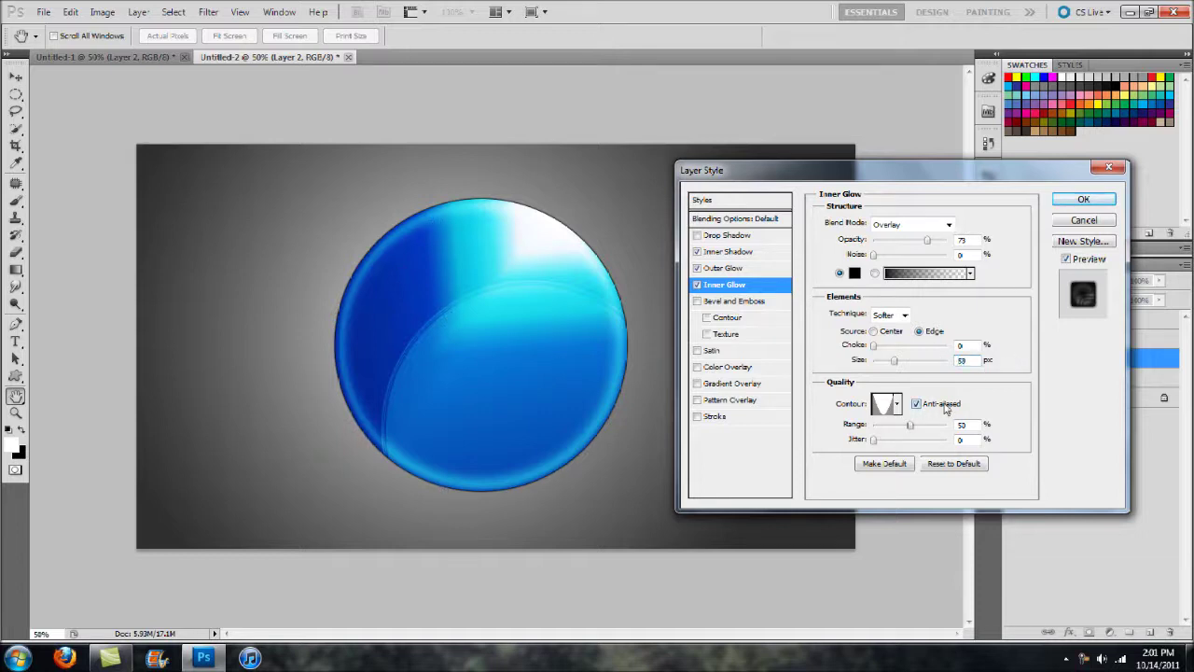
left_click(1080, 202)
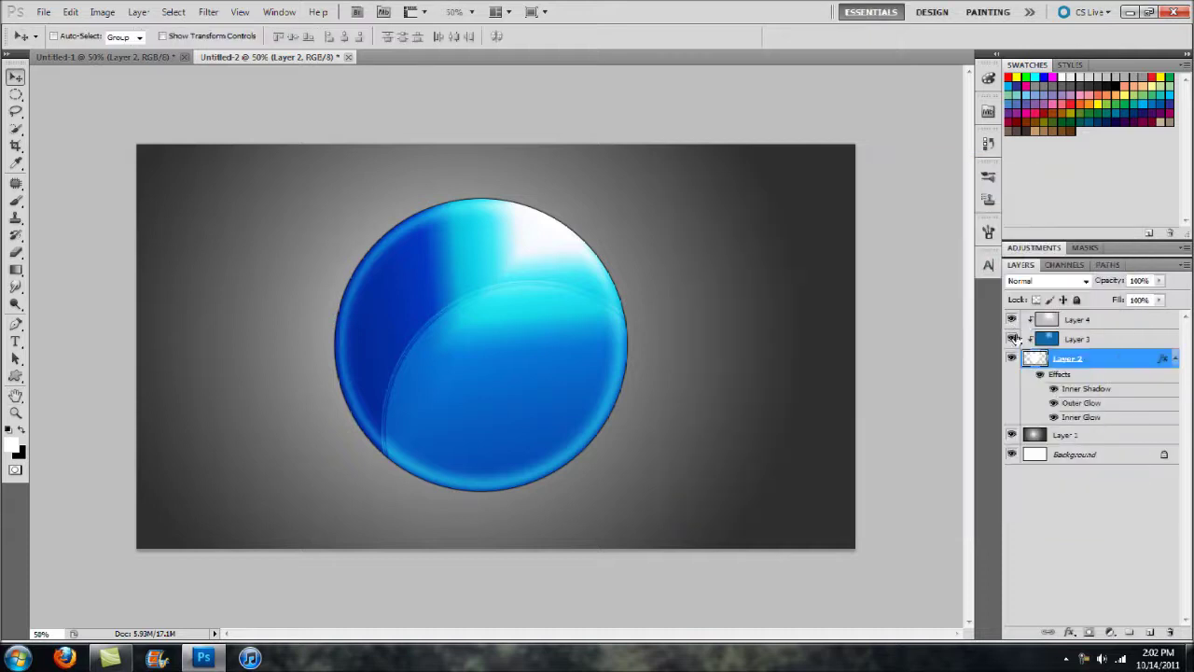
Add Layer 5 above Layer 4 and clip it to the orb layers beneath
left_click(1118, 320)
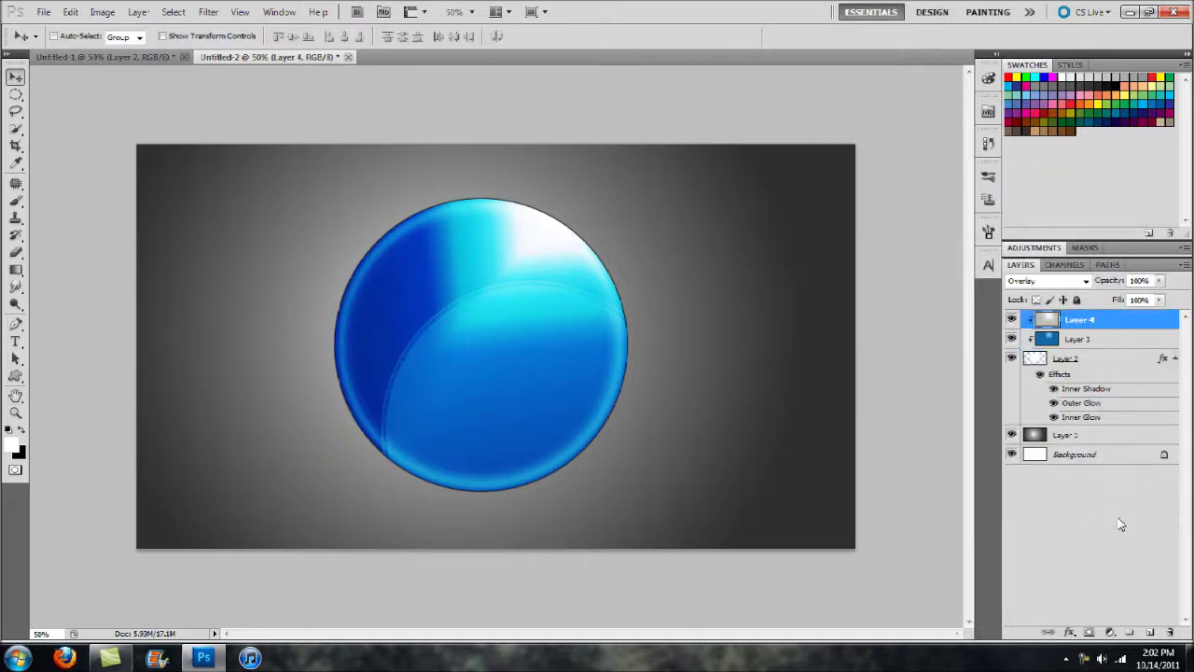
left_click(1150, 632)
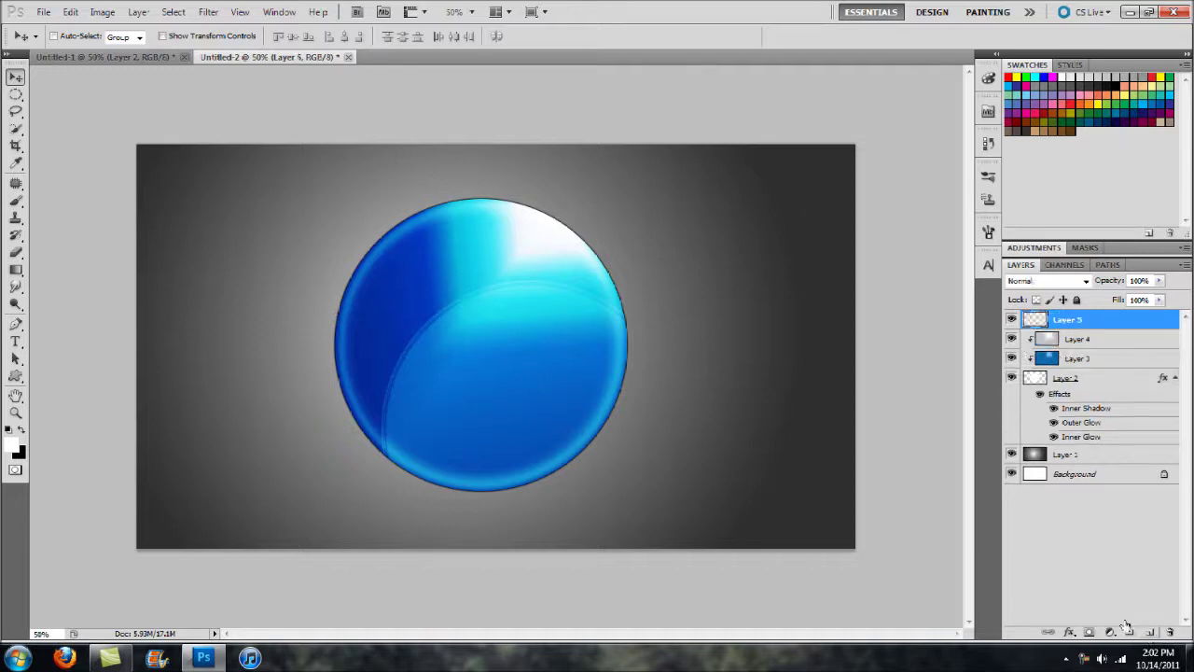
key("ctrl+alt+g")
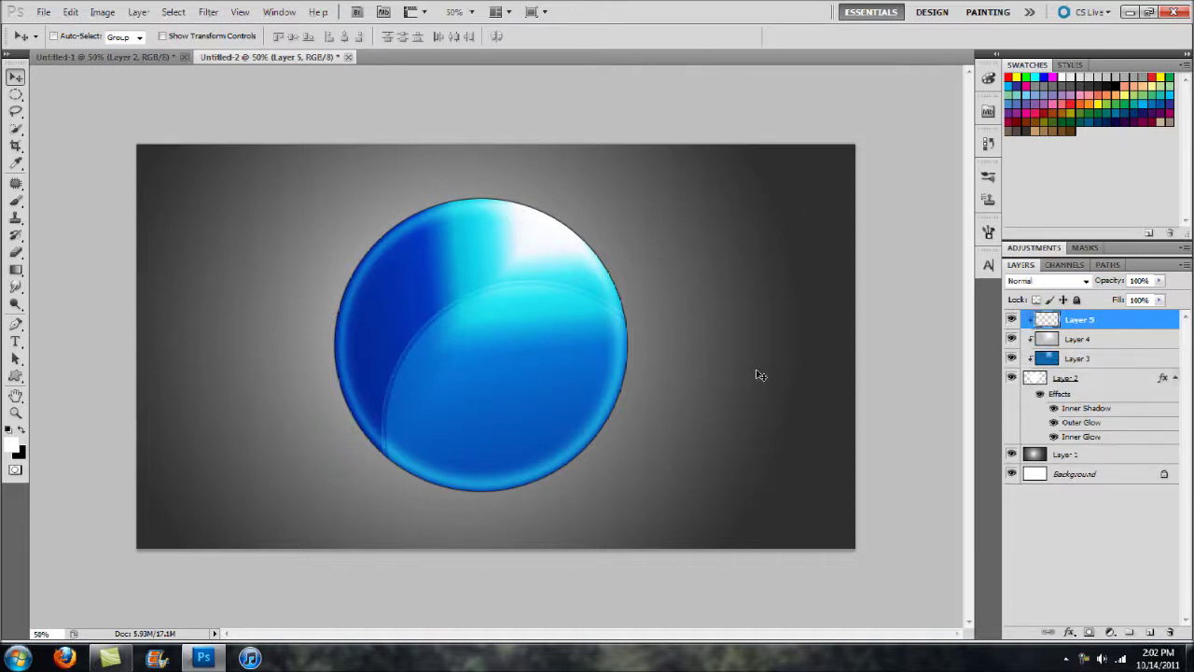
key("p")
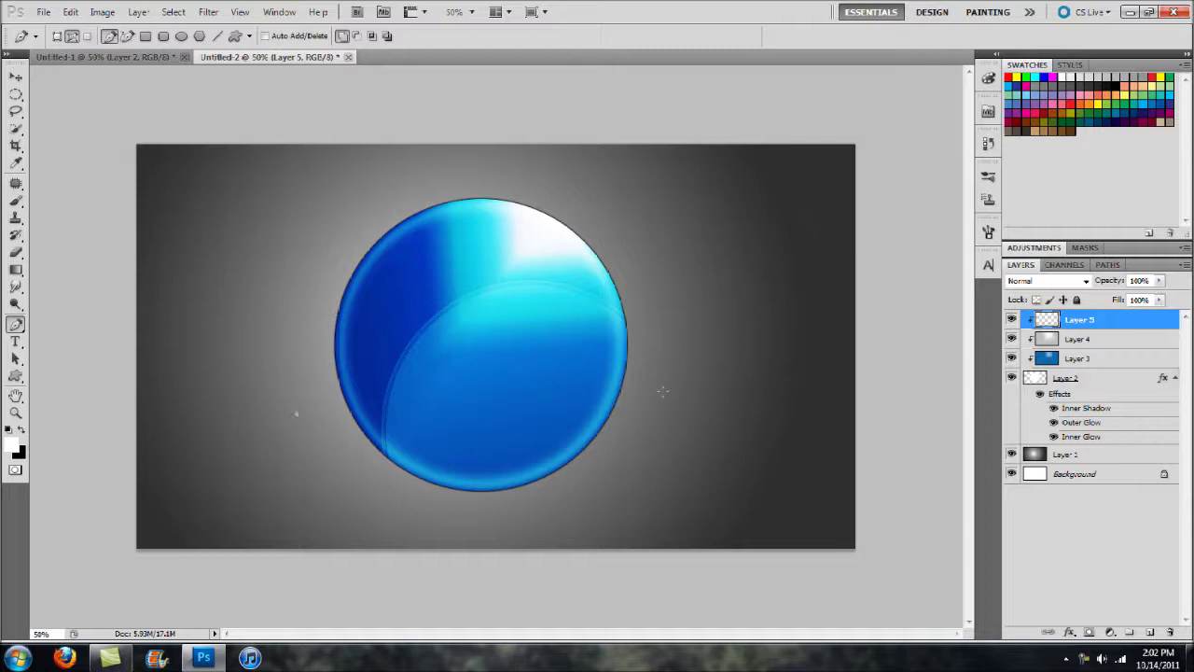
Draw a curved Pen path over the orb's lower right, fill it with white, and add a layer mask
left_click(297, 413)
left_click_drag(637, 250, 729, 4)
left_click_drag(695, 449, 569, 534)
right_click(533, 426)
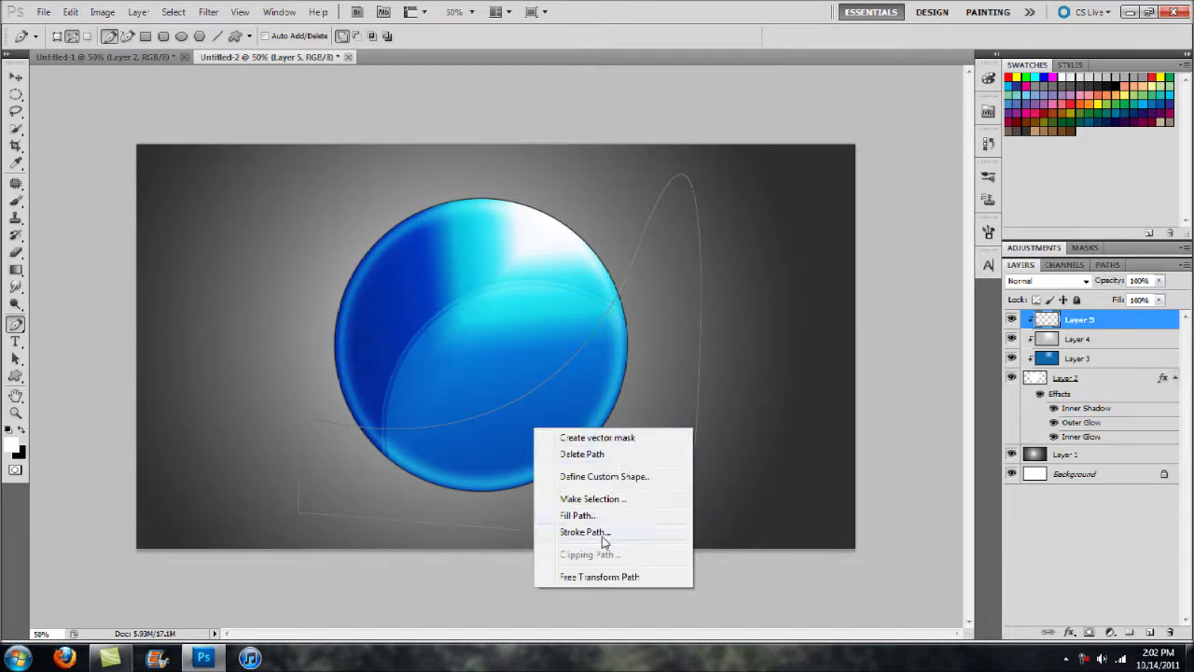
left_click(580, 516)
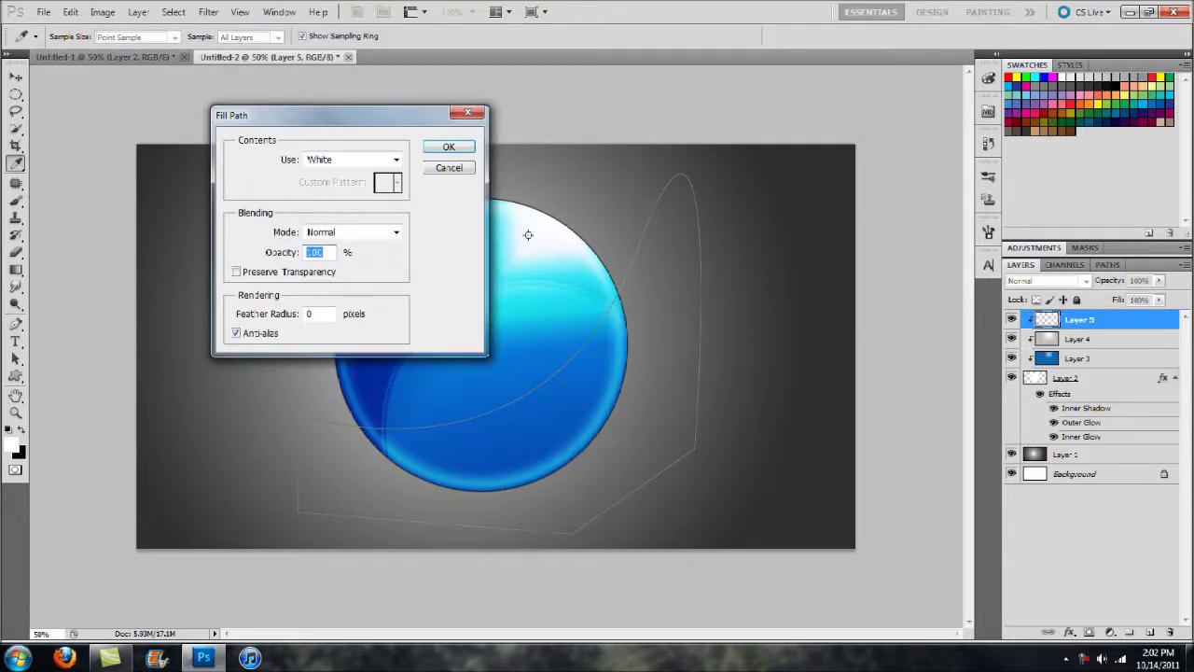
left_click(445, 149)
key("ctrl+h")
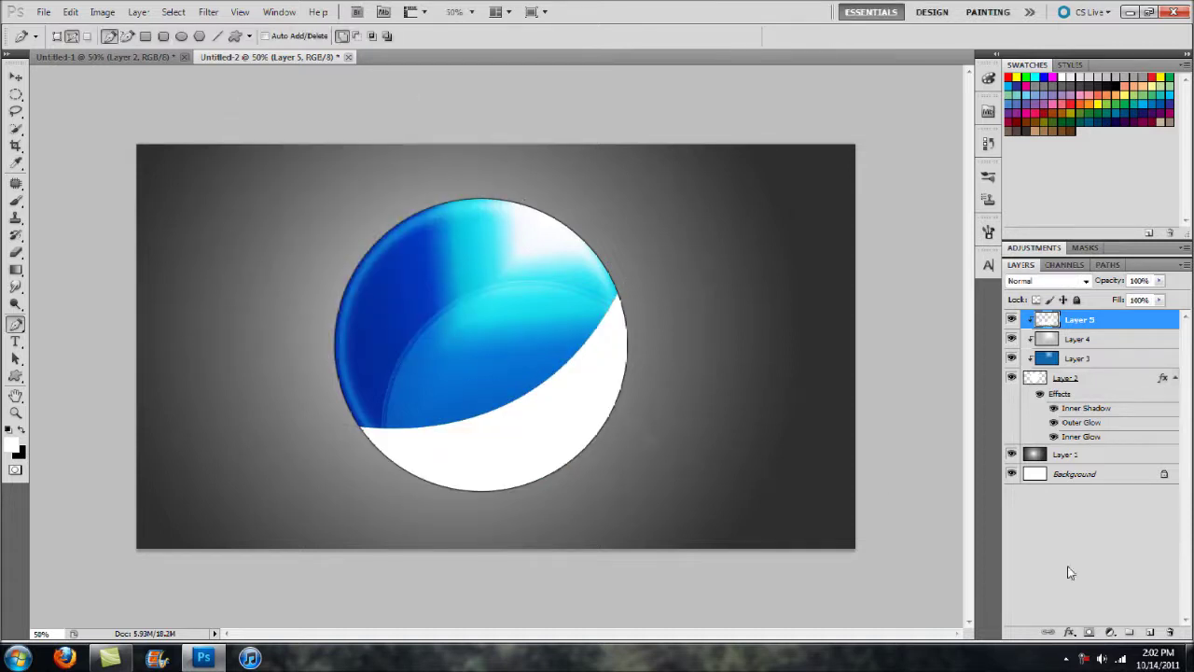
left_click(1091, 634)
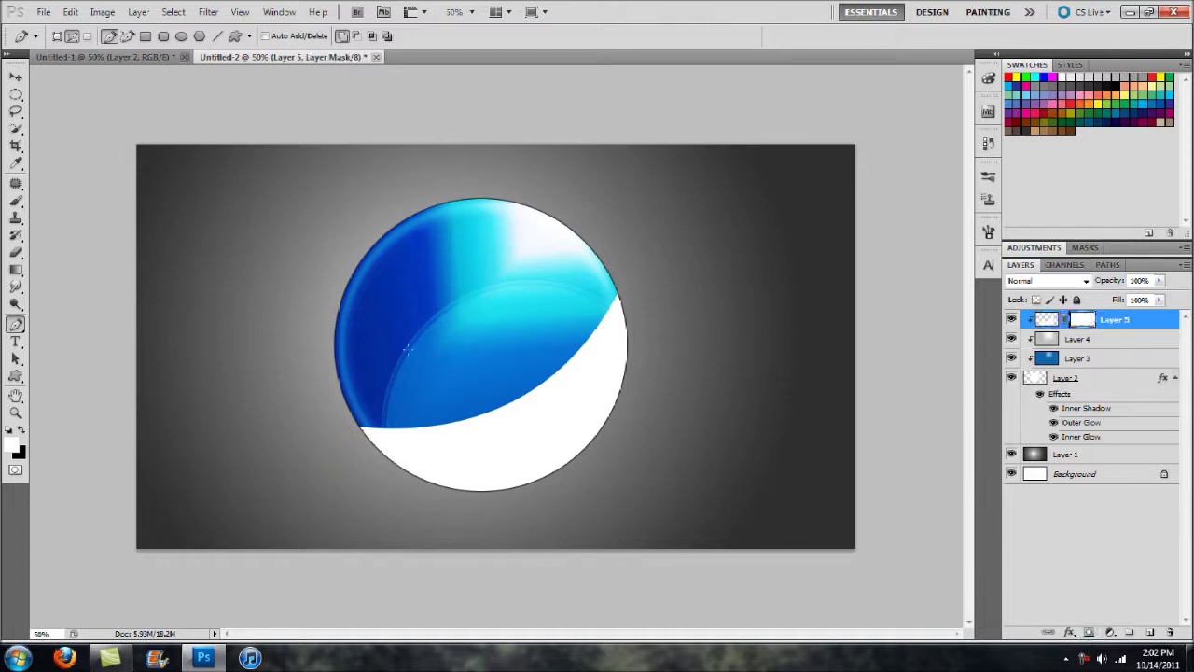
Drag a linear black-to-transparent gradient toward the lower right across Layer 5's mask
key("g")
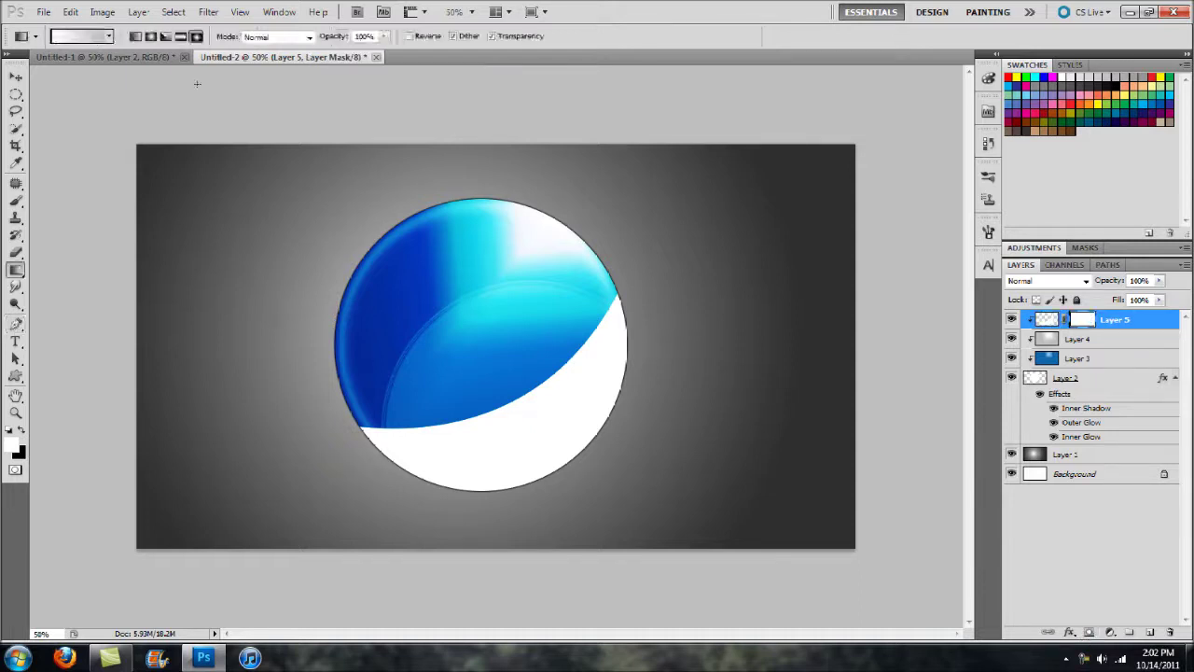
left_click(136, 37)
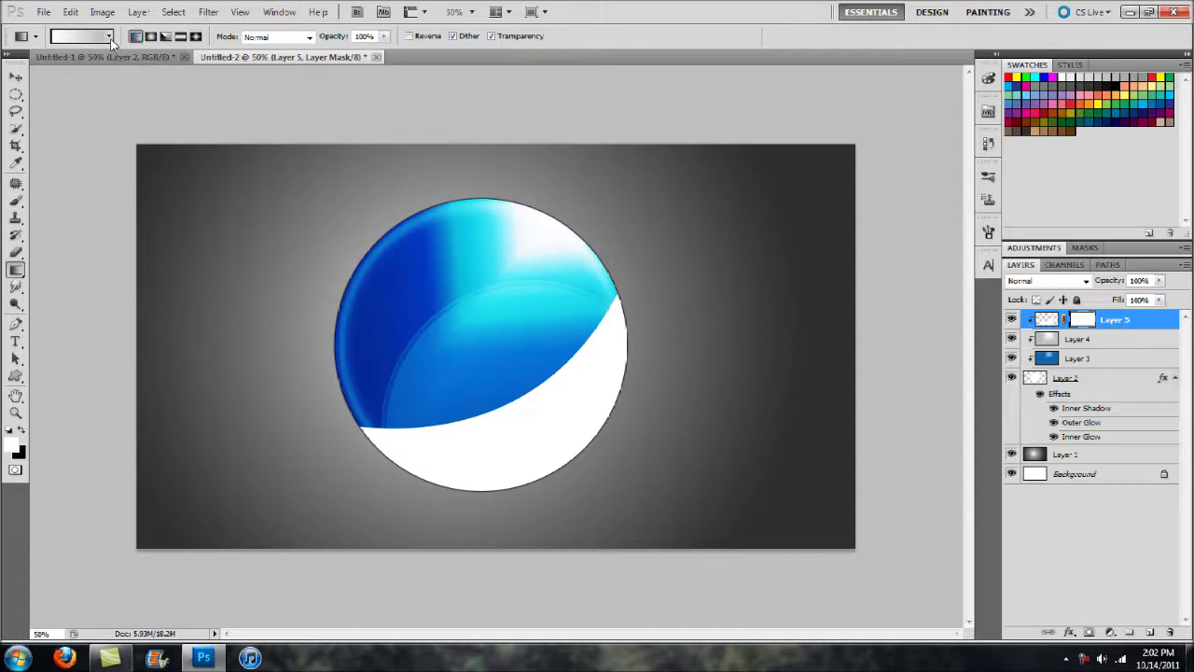
left_click(109, 37)
left_click(55, 67)
left_click(202, 125)
left_click_drag(471, 338, 625, 574)
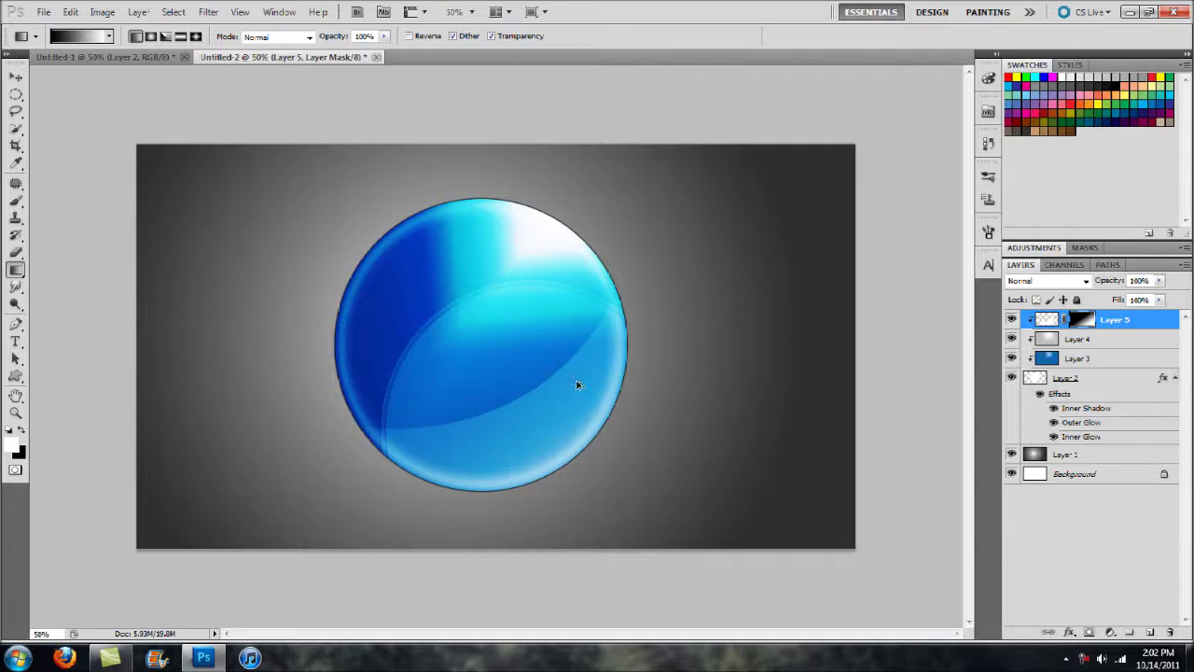
key("ctrl+z")
left_click_drag(471, 354, 663, 595)
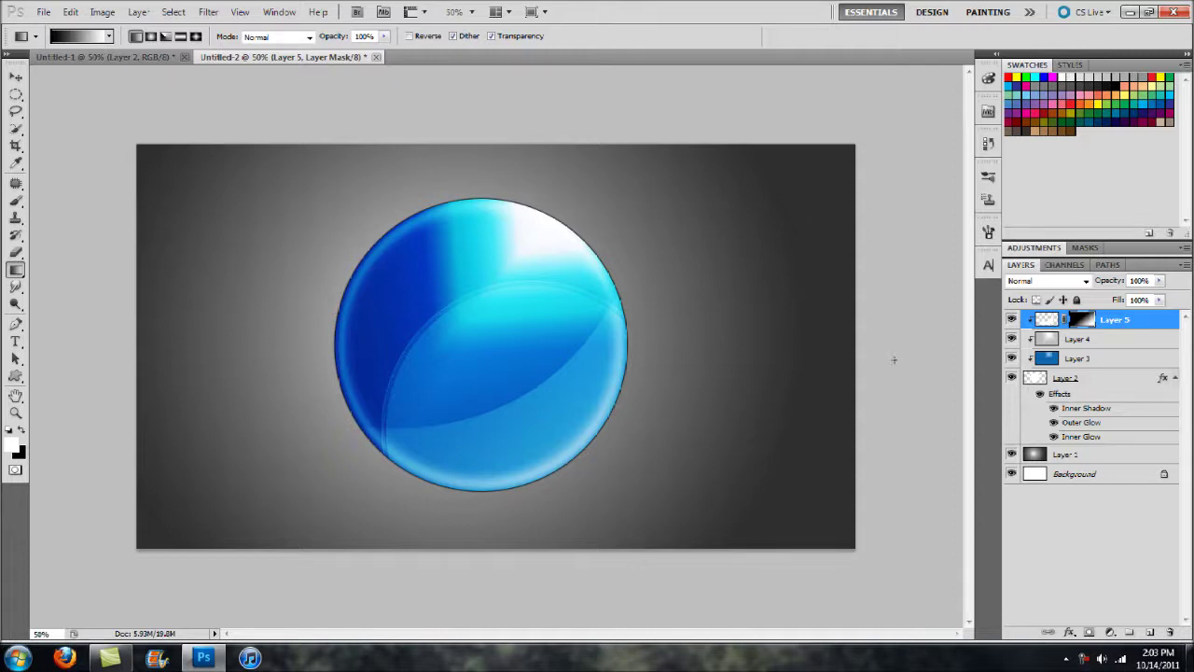
key("v")
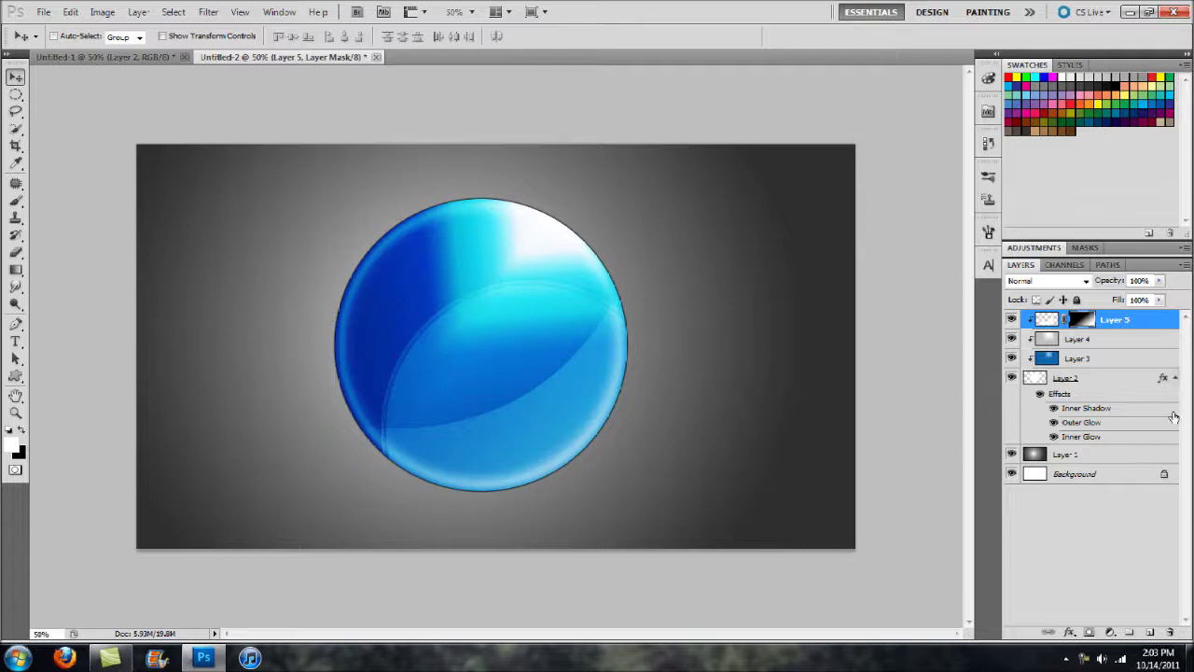
Add a new layer above Layer 1 and select an oval area just below the orb
left_click(1119, 459)
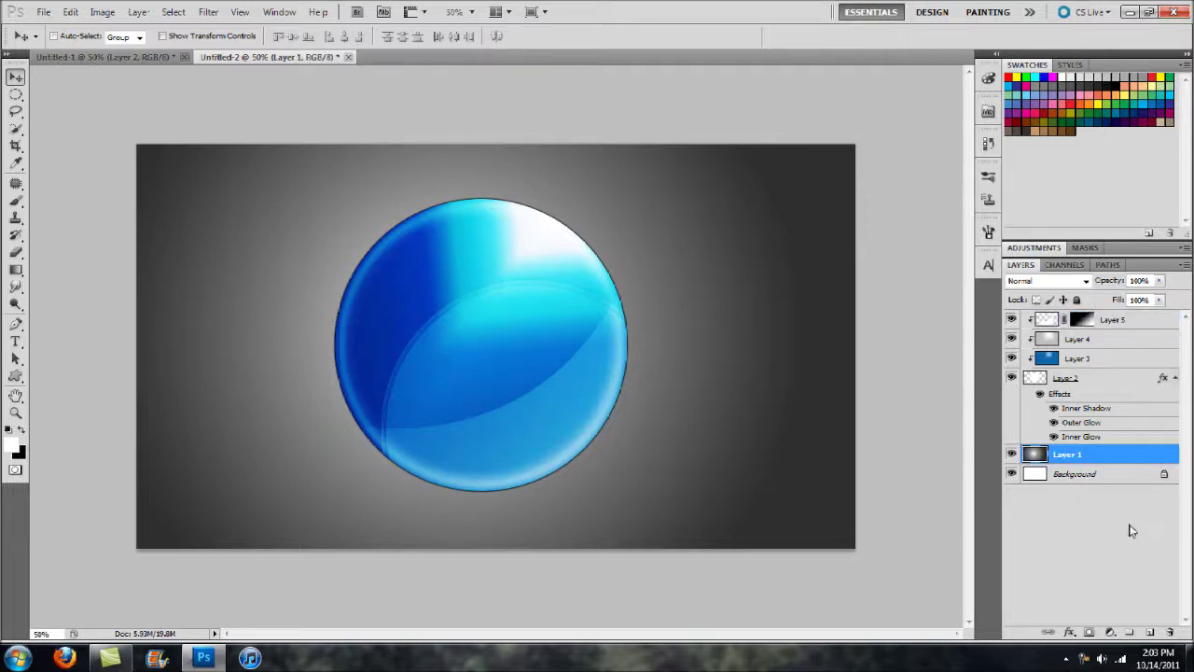
left_click(1150, 632)
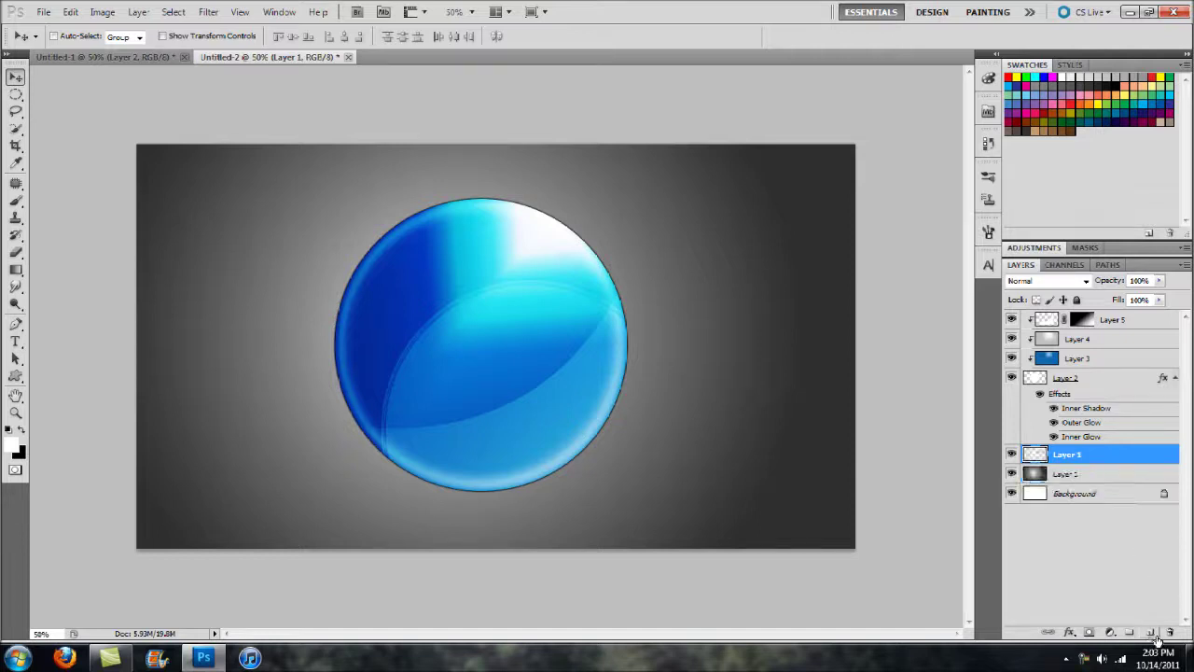
left_click(15, 95)
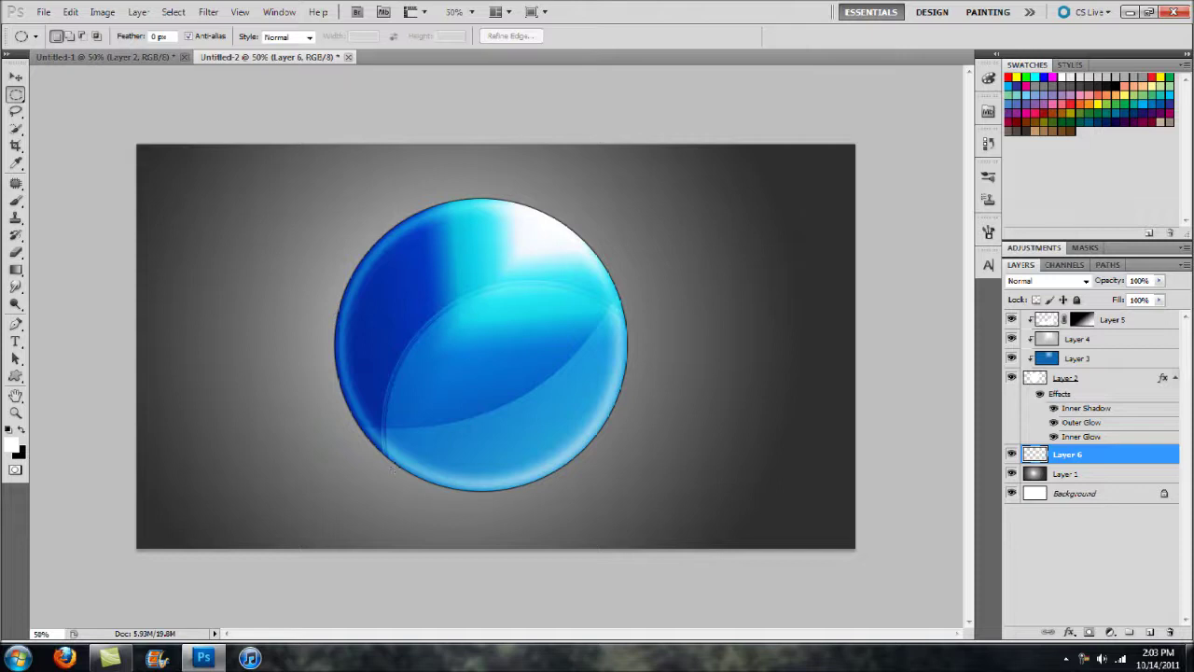
left_click_drag(560, 499, 547, 512)
Fill the oval with black, deselect, and shift it slightly left under the orb
right_click(465, 474)
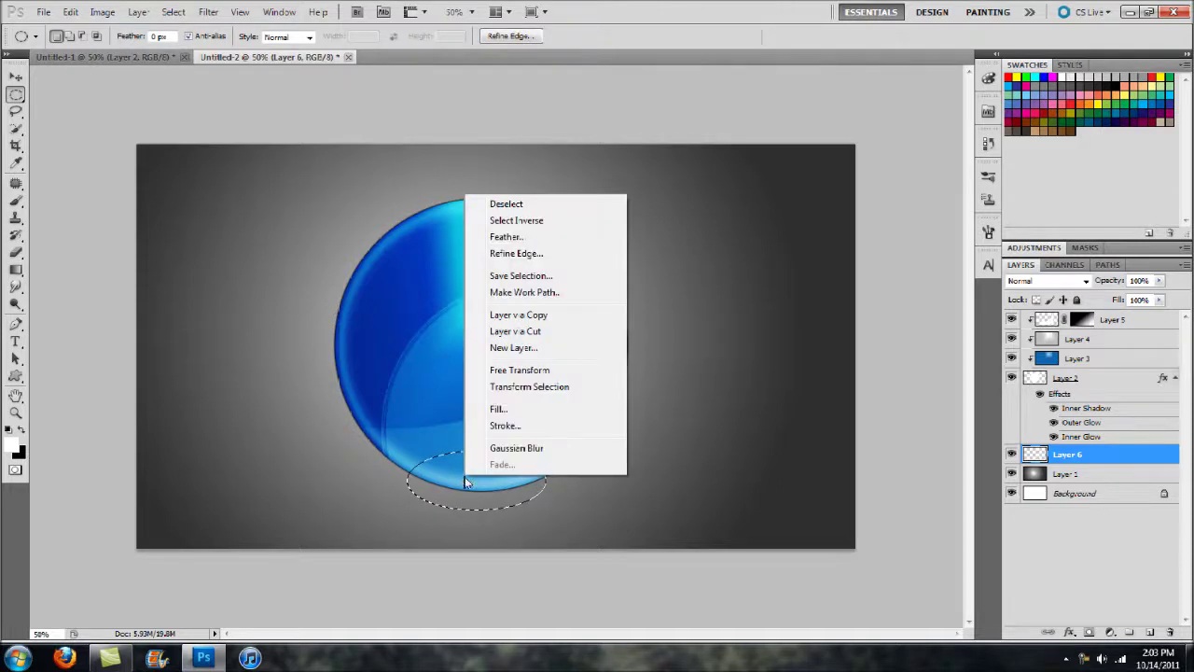
left_click(520, 411)
left_click(819, 357)
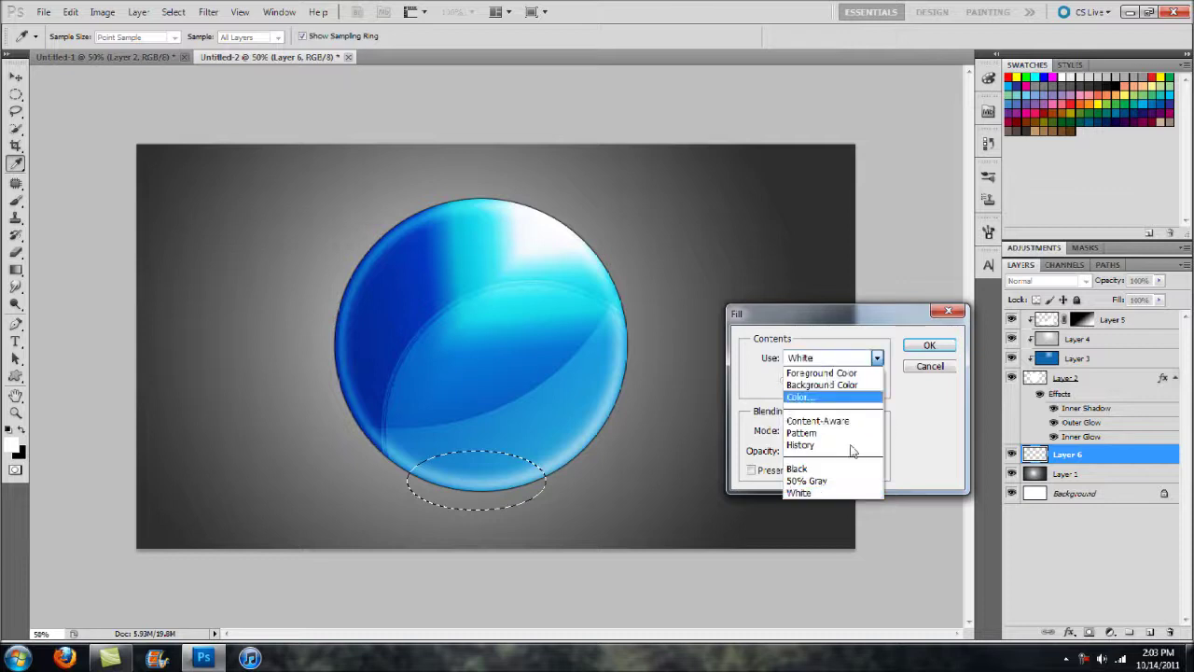
left_click(808, 468)
key("Return")
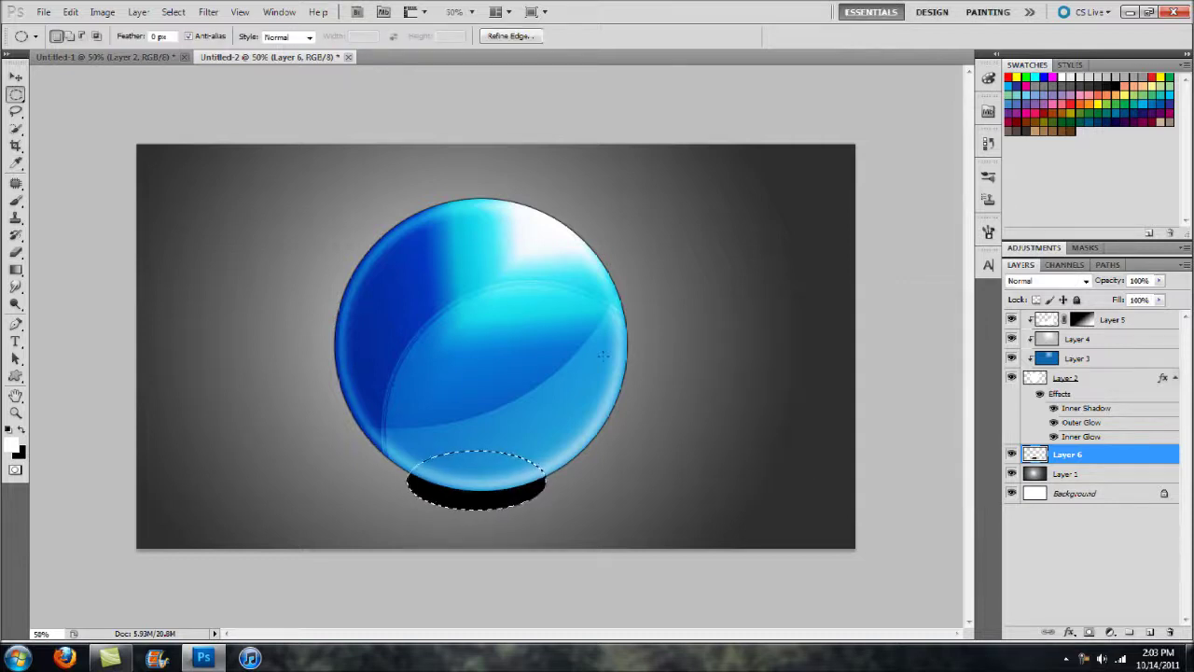
key("ctrl+d")
key("v")
left_click_drag(505, 499, 474, 488)
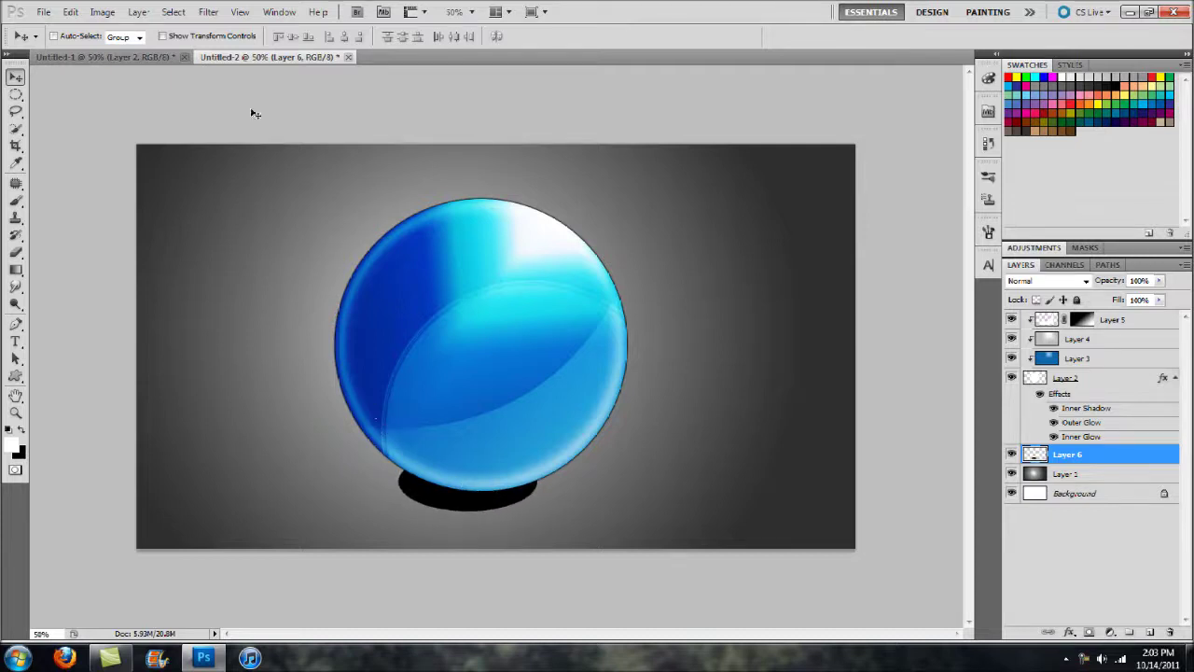
Apply a 22.3-pixel Gaussian Blur to the black shadow oval, then compare it with Untitled-1
left_click(209, 13)
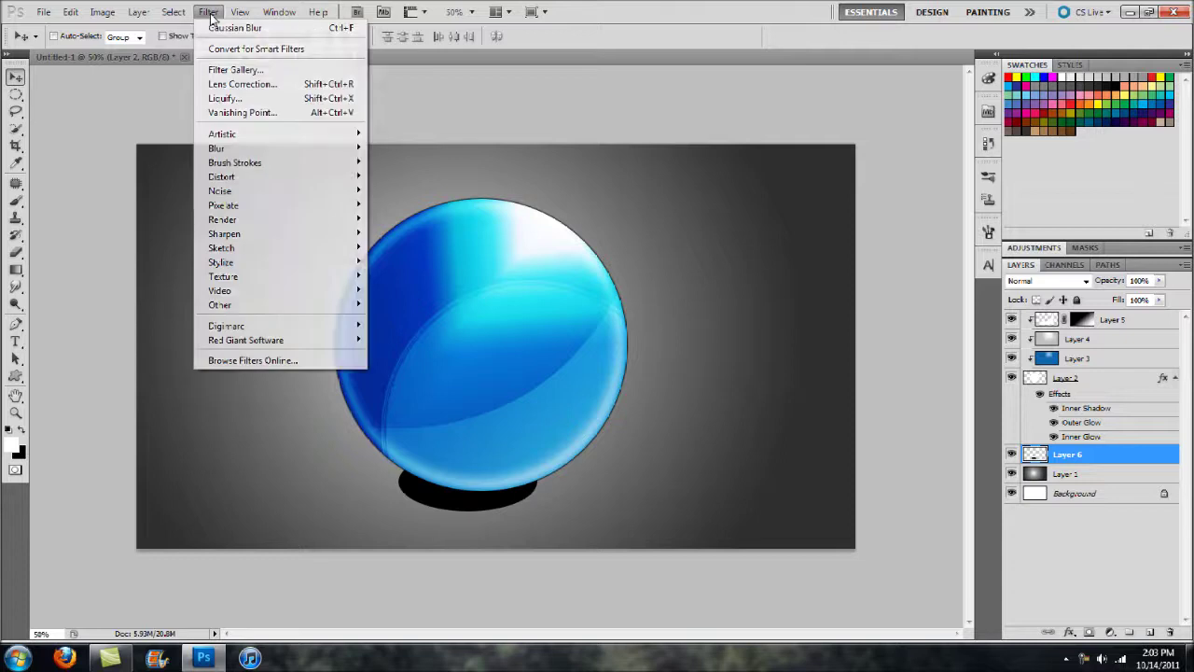
mouse_move(270, 152)
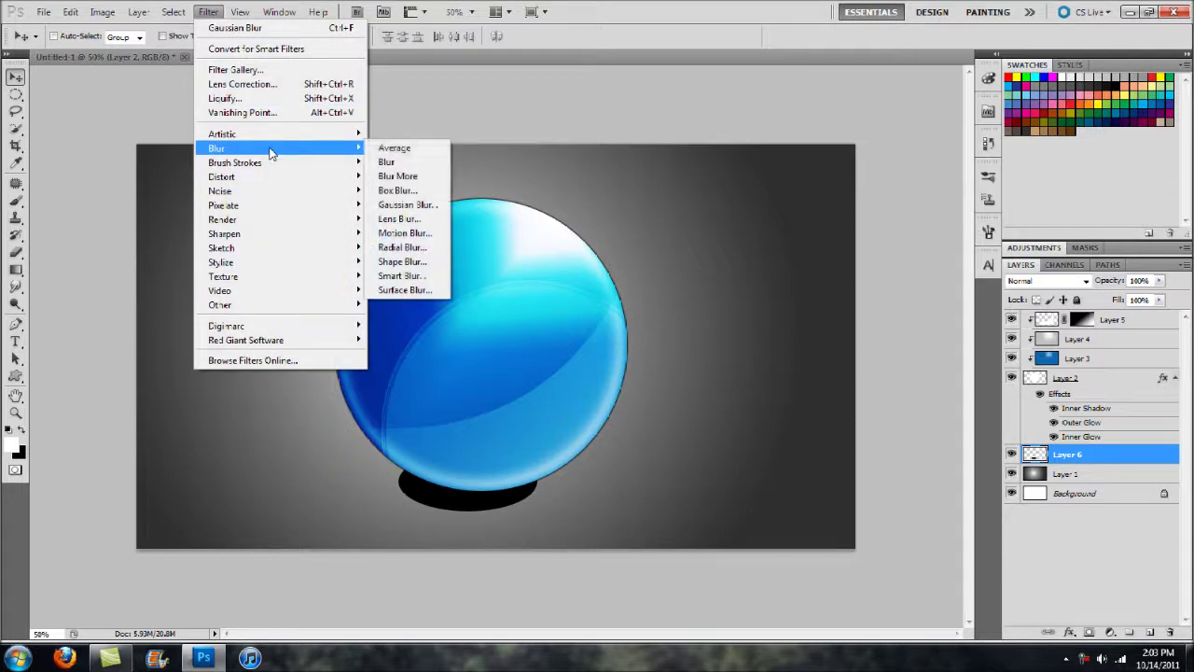
left_click(406, 205)
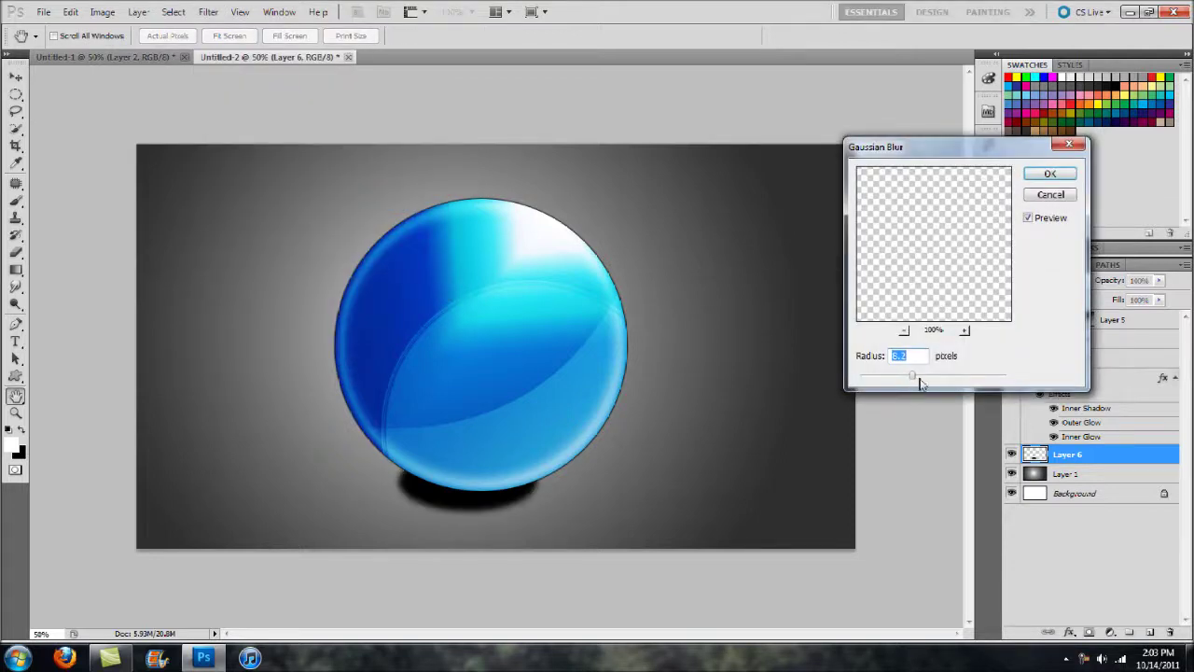
left_click_drag(907, 382, 931, 380)
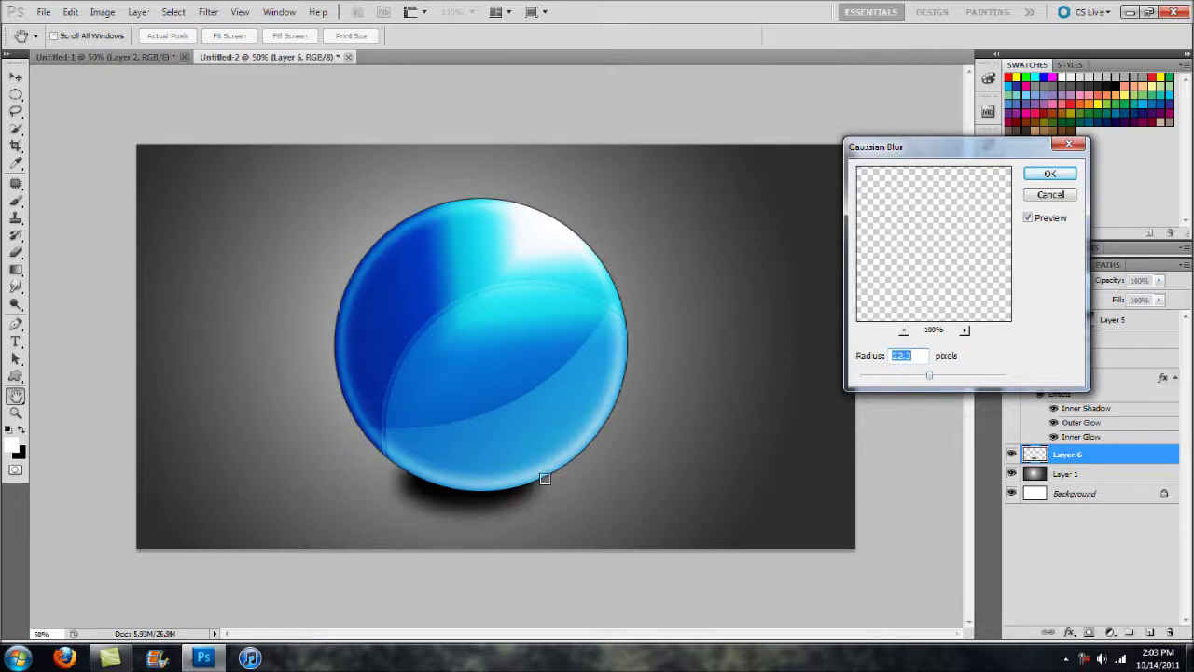
left_click(1049, 174)
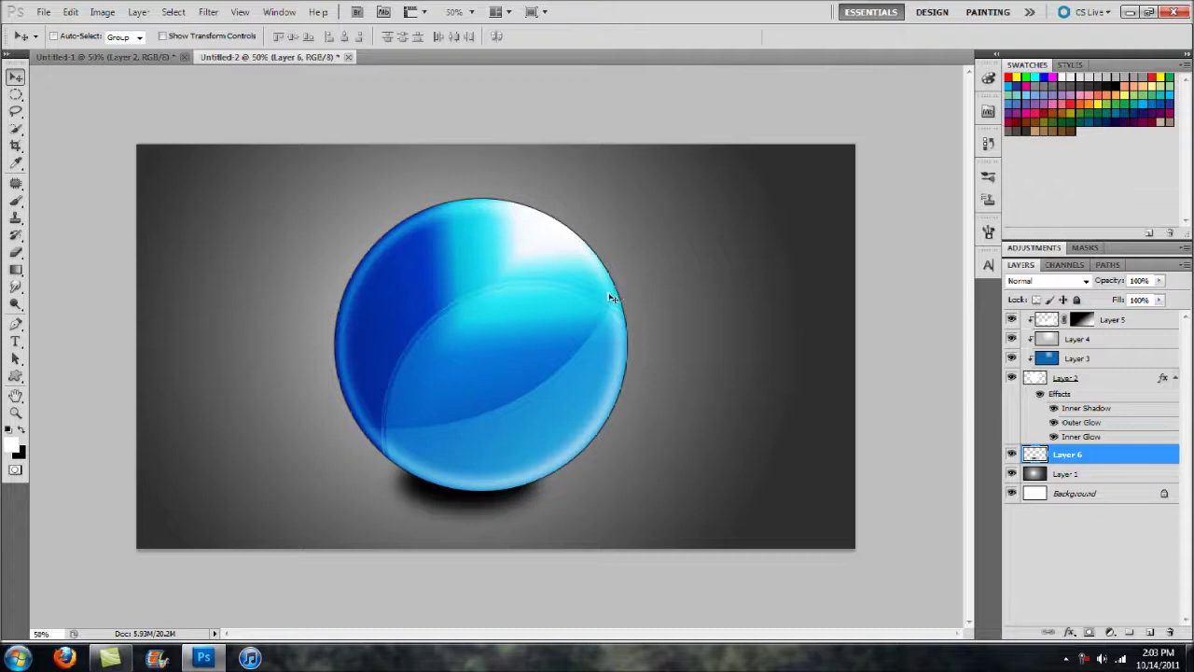
left_click(103, 57)
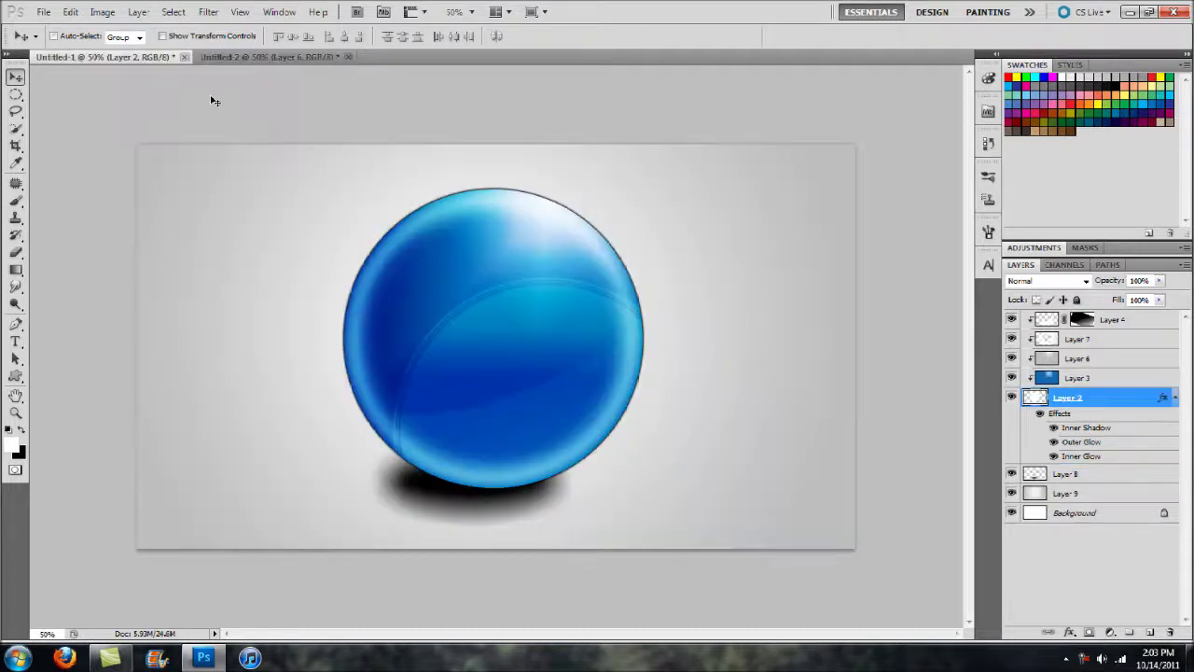
left_click(261, 57)
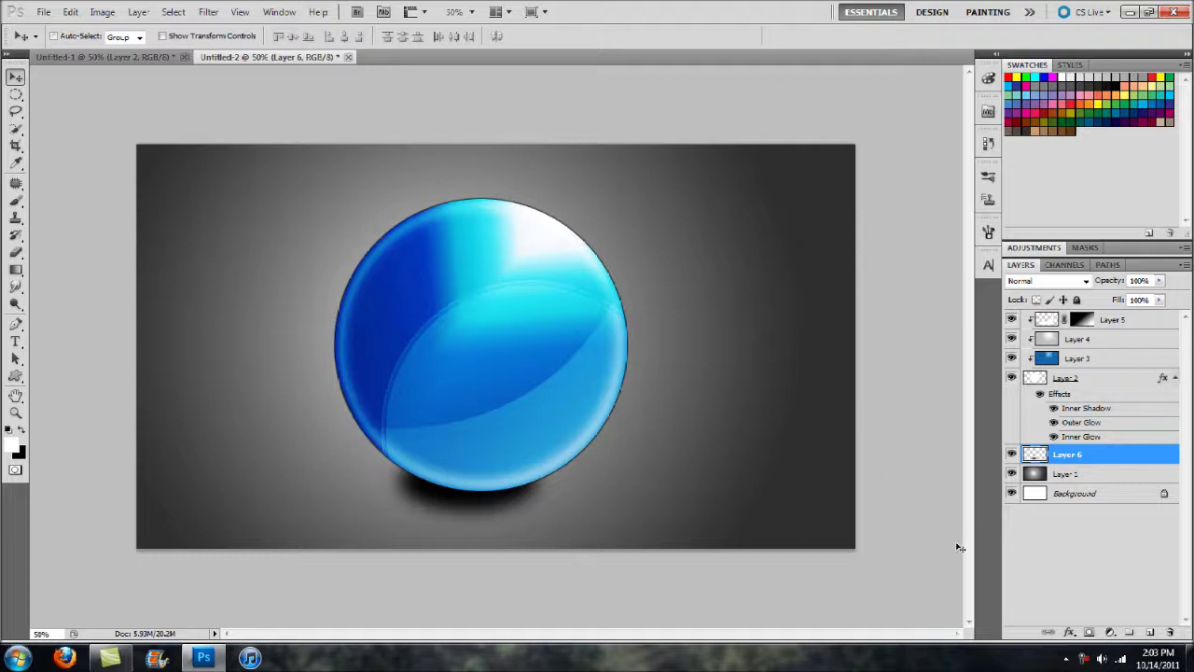